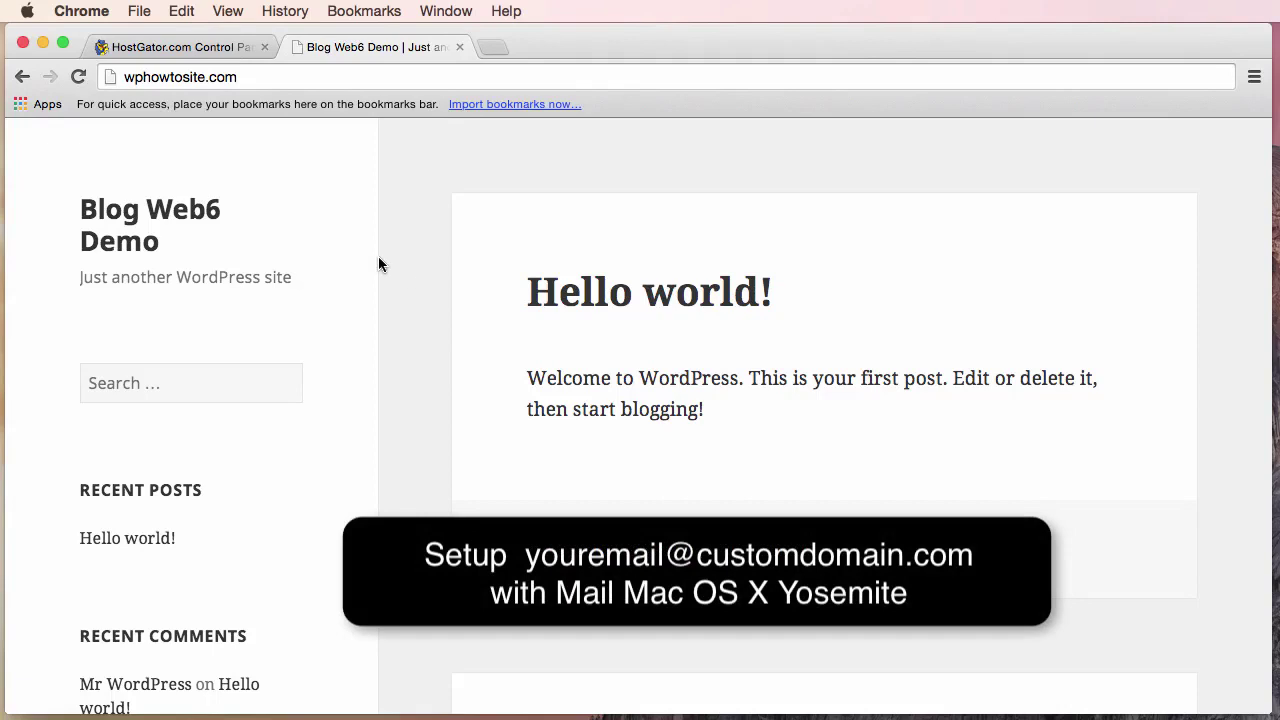
Load wphowtosite.com/cpanel in the blog tab to reach the cPanel login.
drag(244, 77, 120, 77)
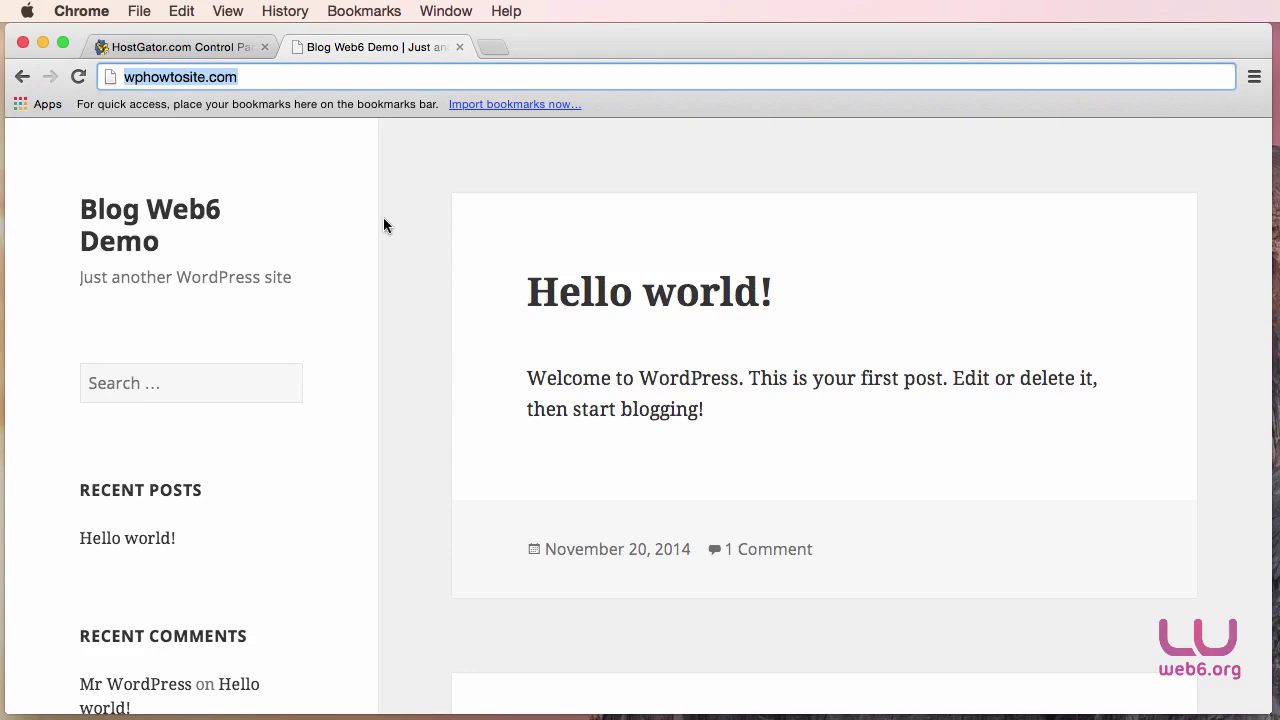
click(250, 47)
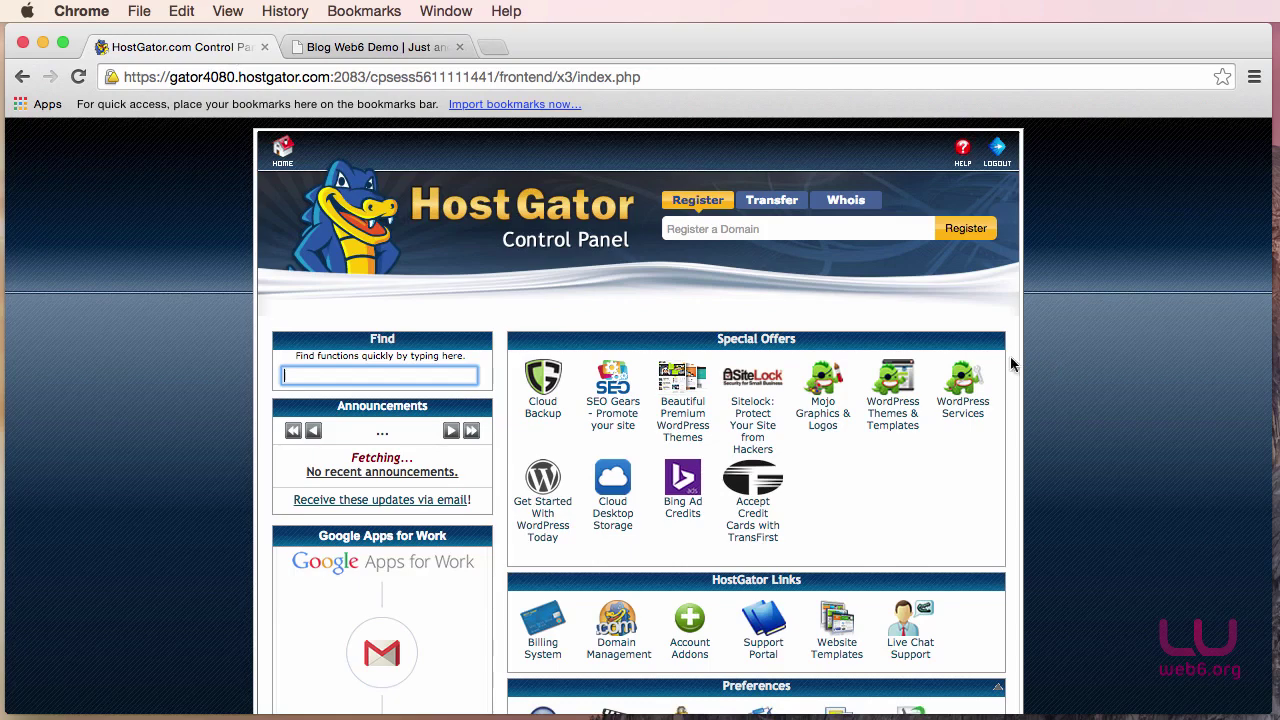
click(335, 47)
click(204, 76)
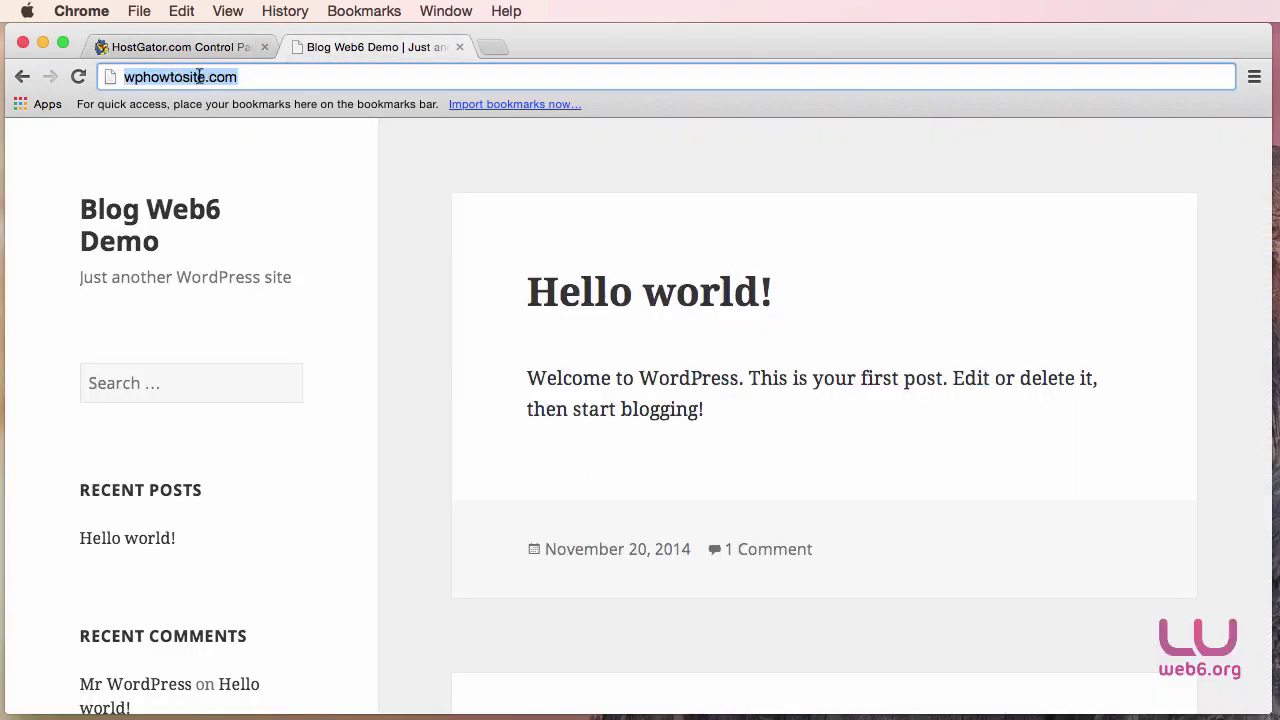
click(261, 79)
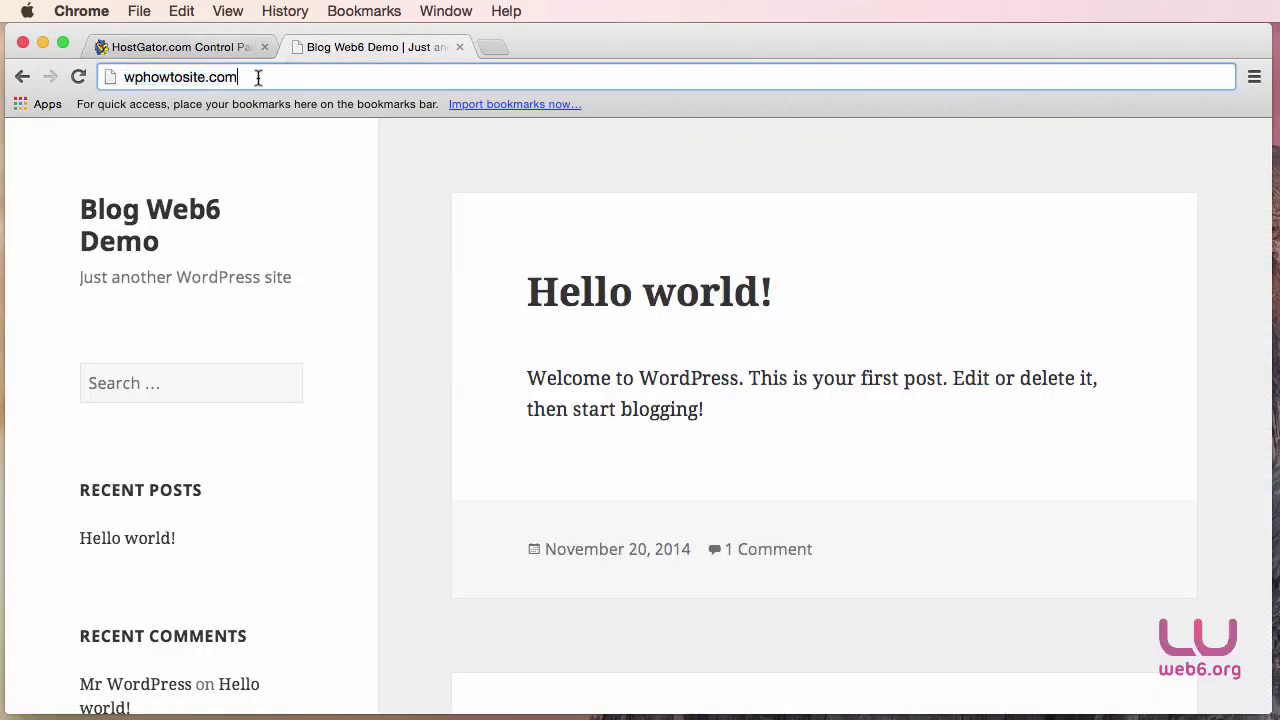
text(/)
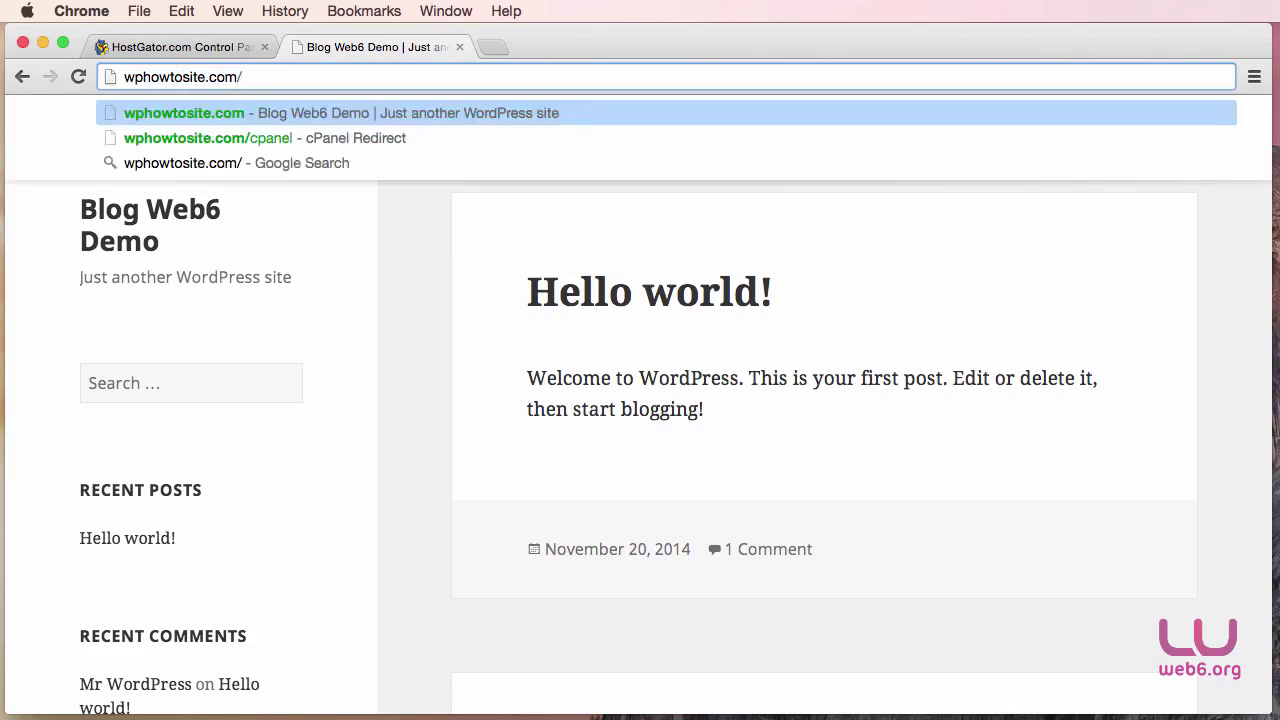
text(cpanel)
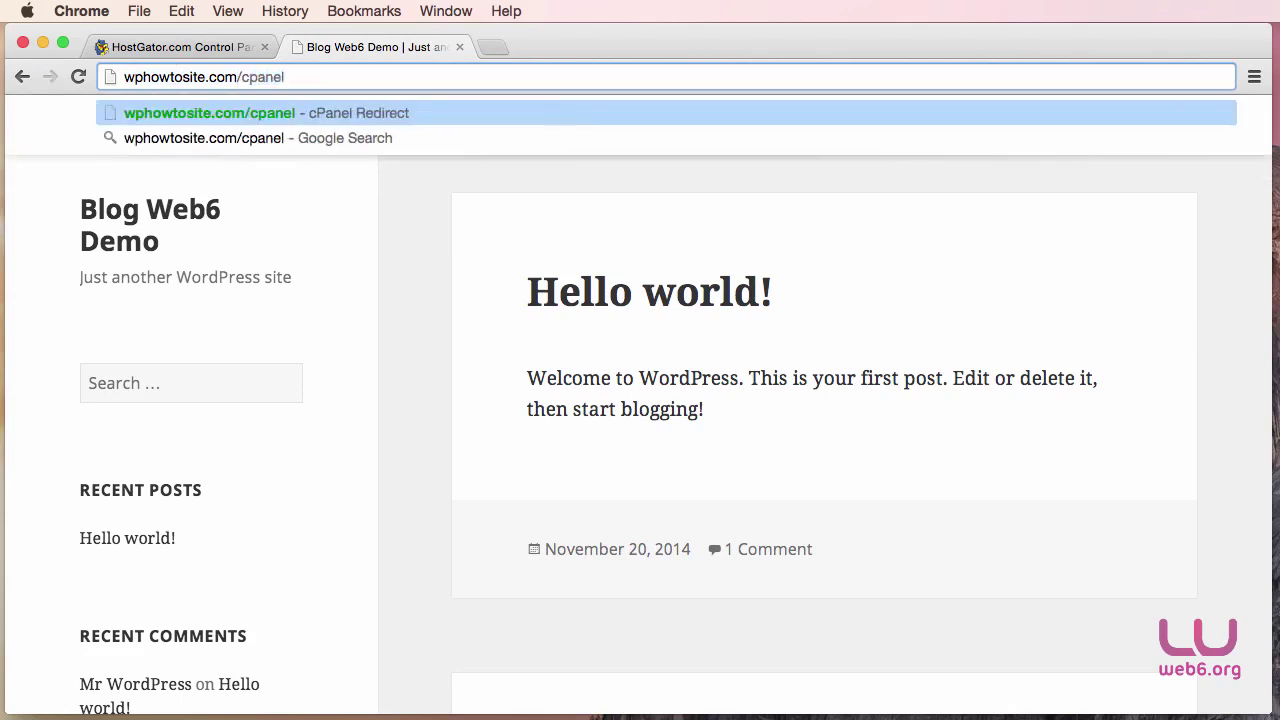
key(Return)
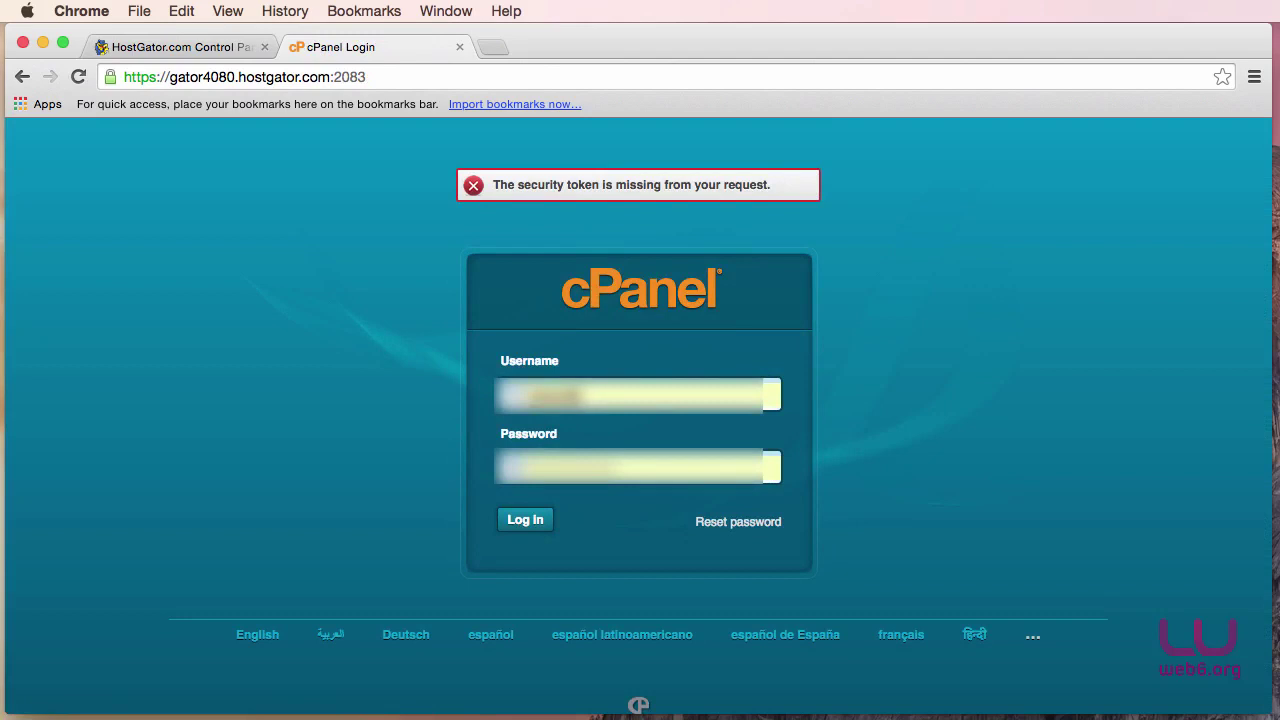
Close the failed login tab, search cPanel for 'mail', and open Email Accounts.
click(459, 48)
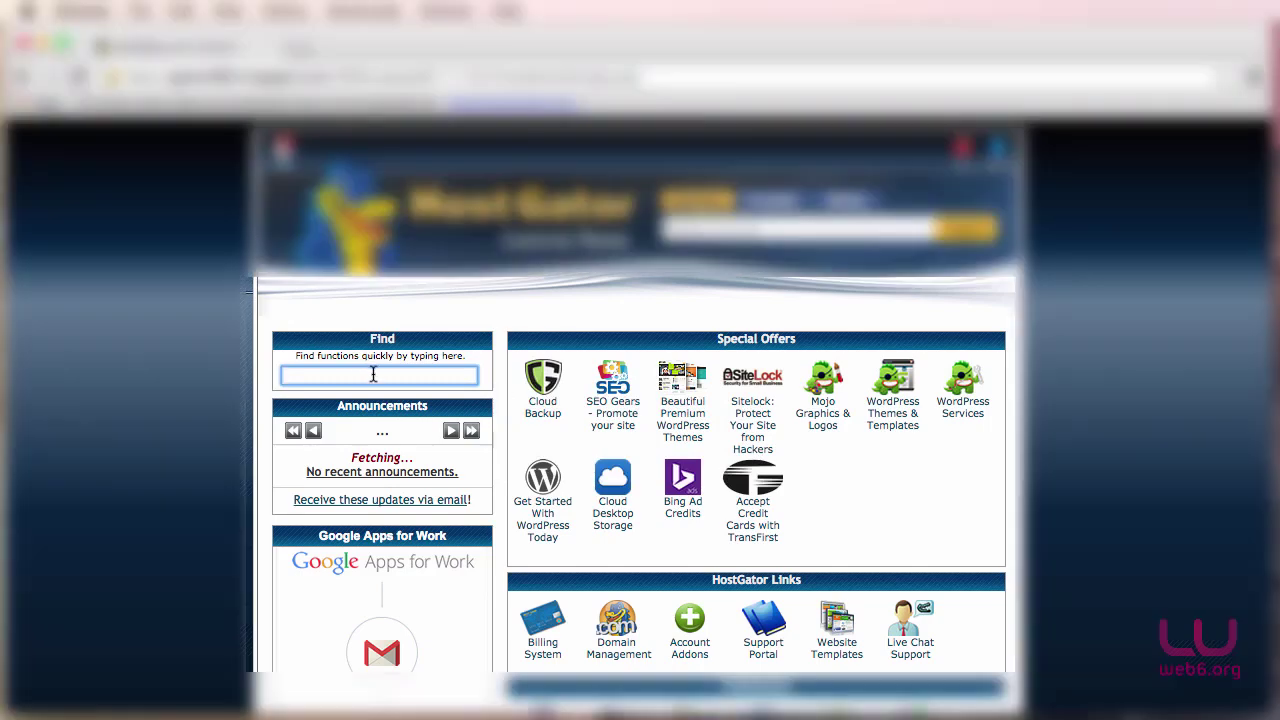
text(mail)
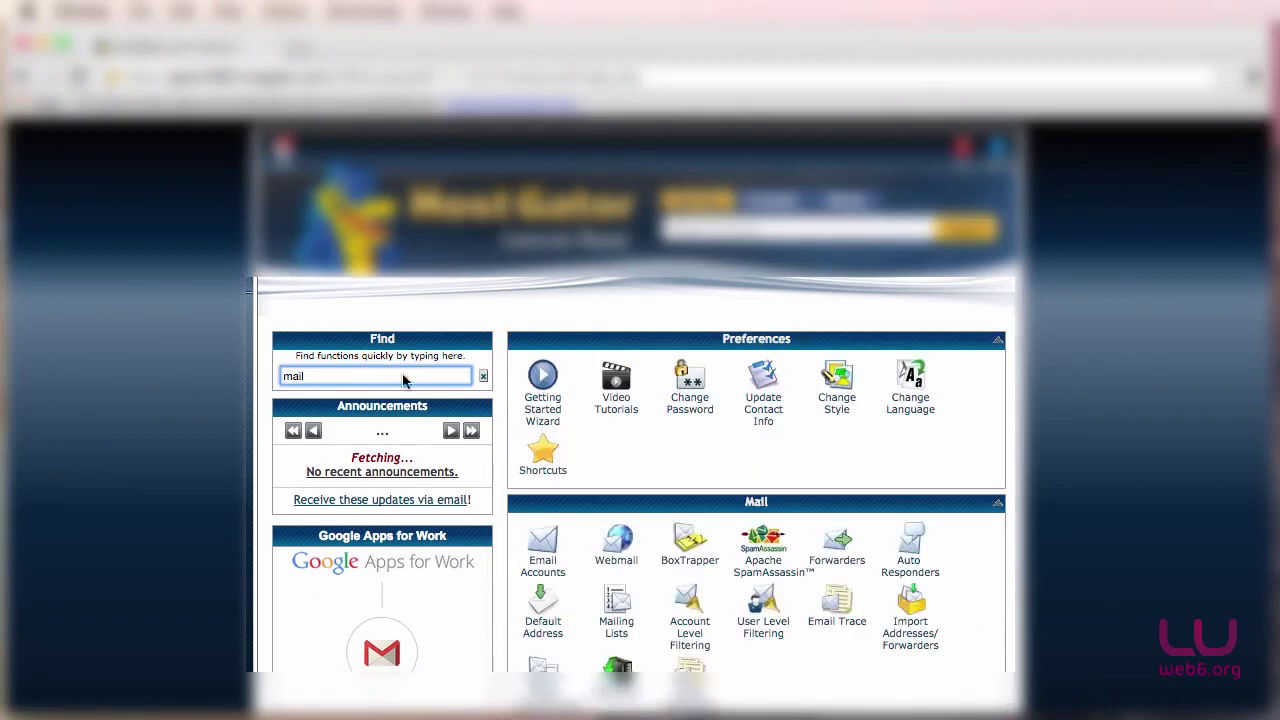
scroll(404, 380, down, 3)
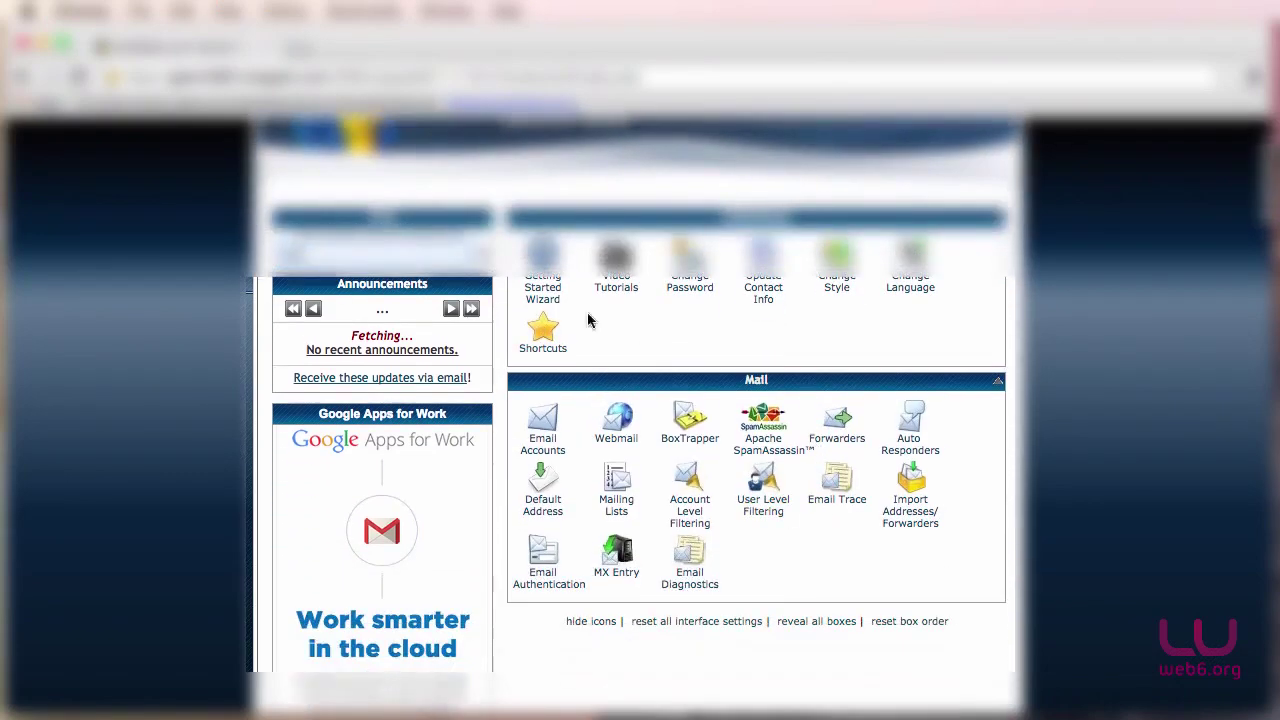
click(541, 458)
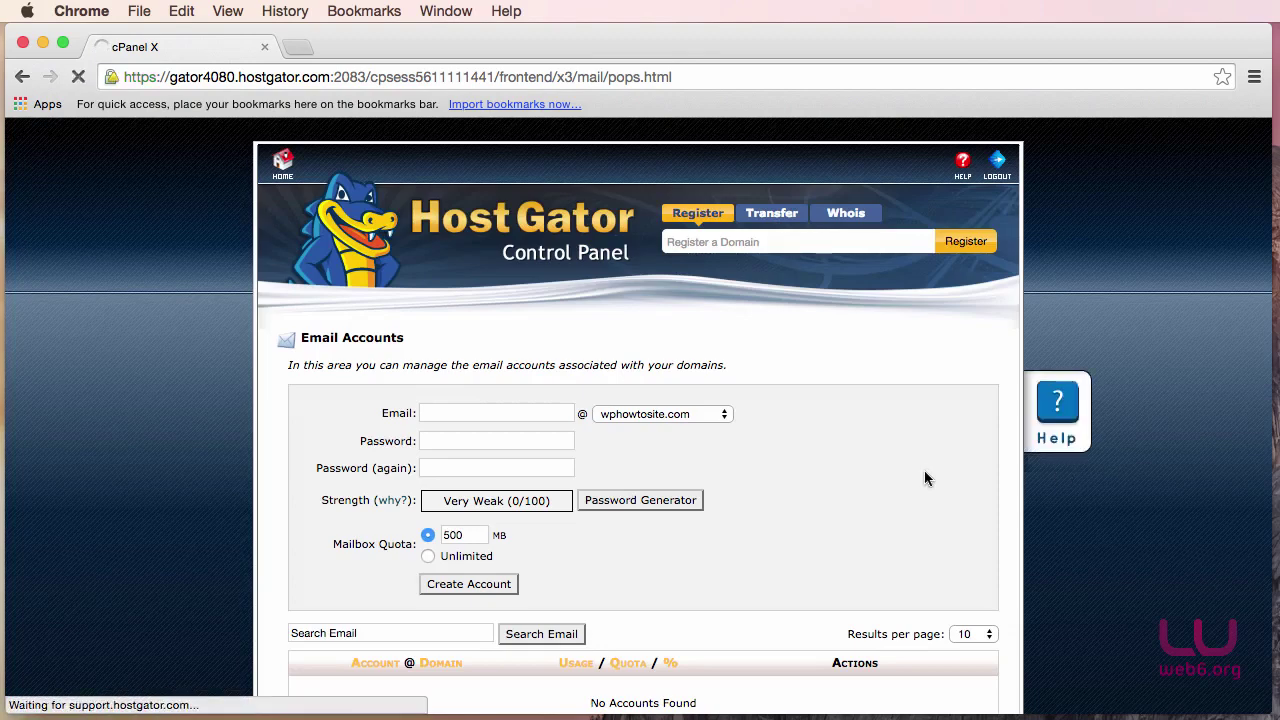
Create mailbox 'hello' with a strong password, entered twice, and Unlimited quota.
scroll(924, 478, down, 5)
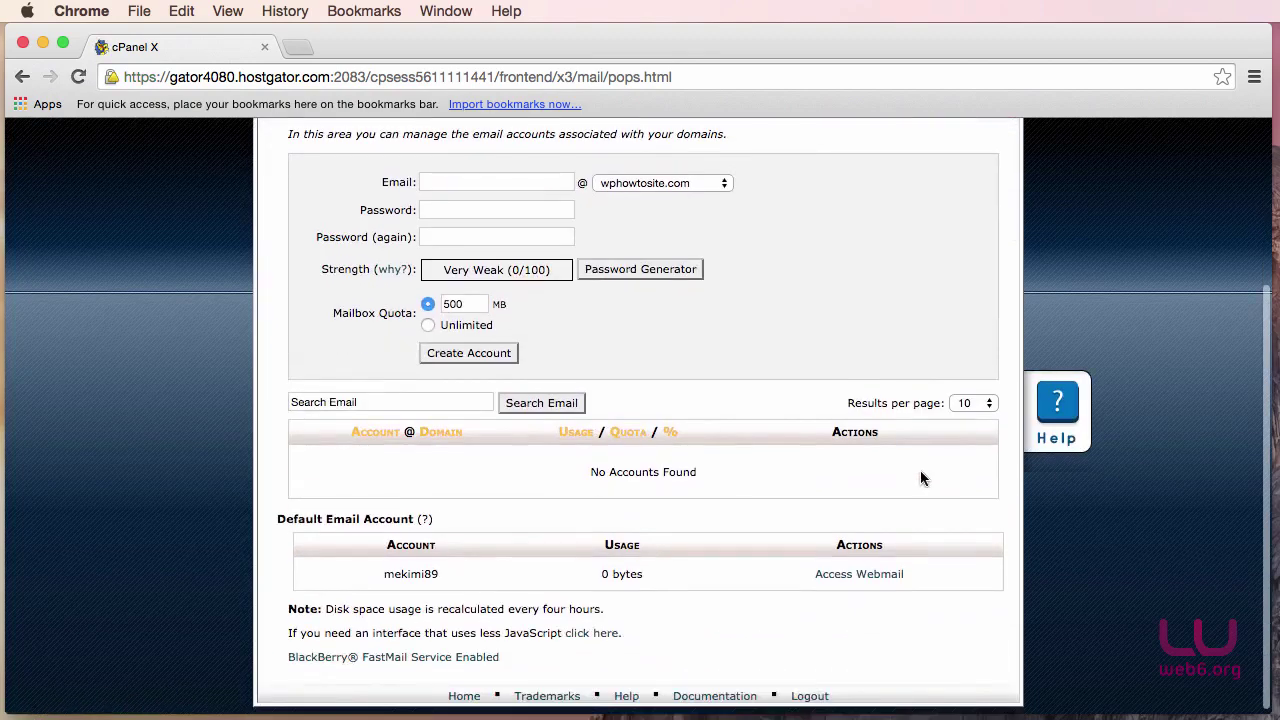
scroll(714, 405, up, 3)
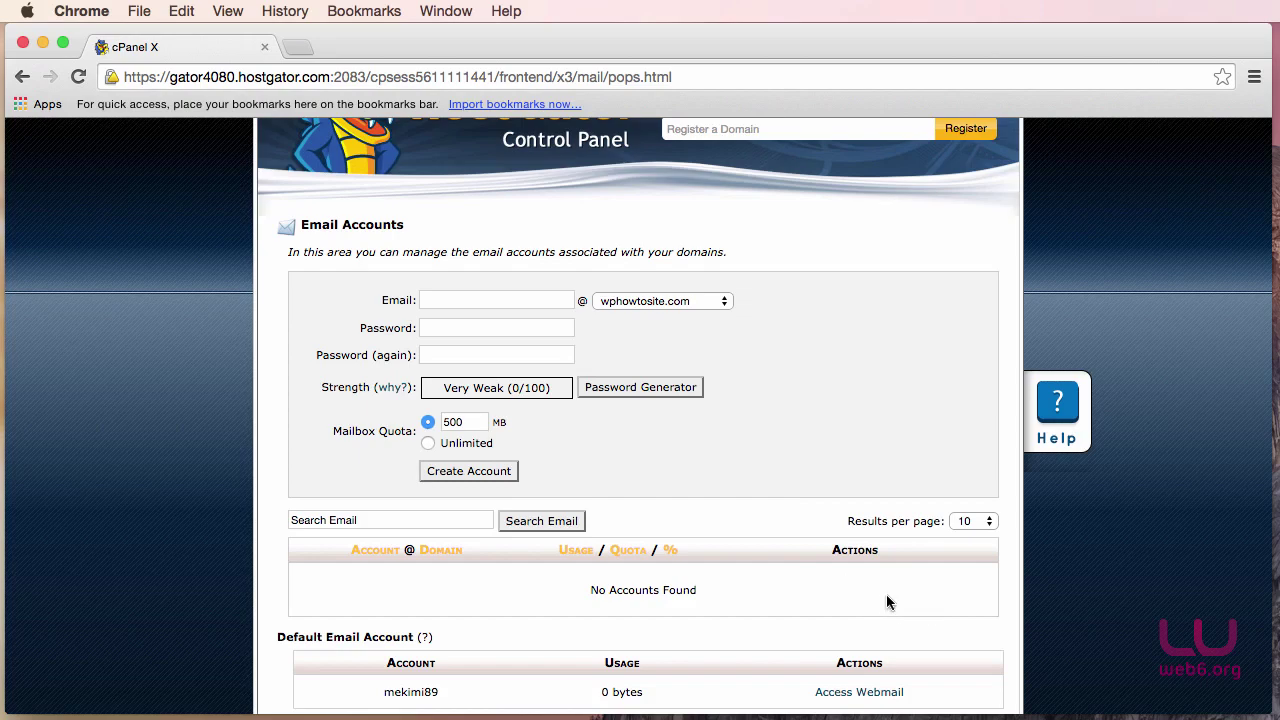
click(513, 300)
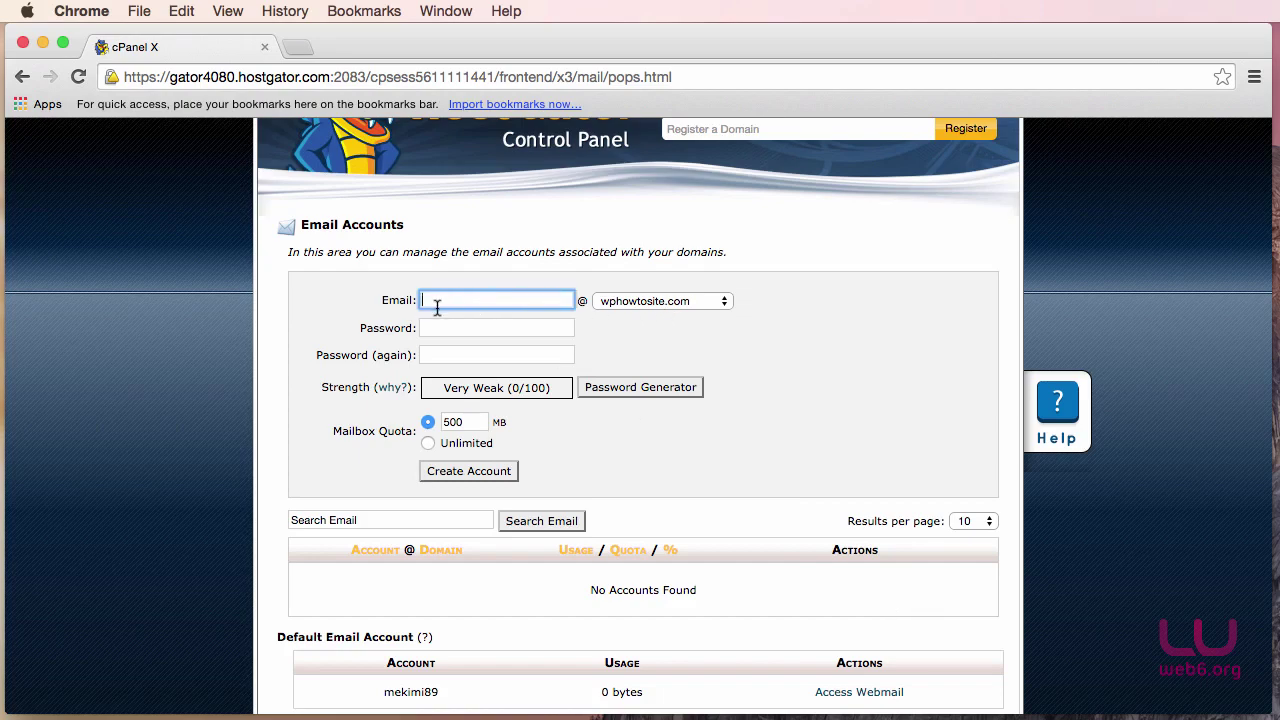
text(hello)
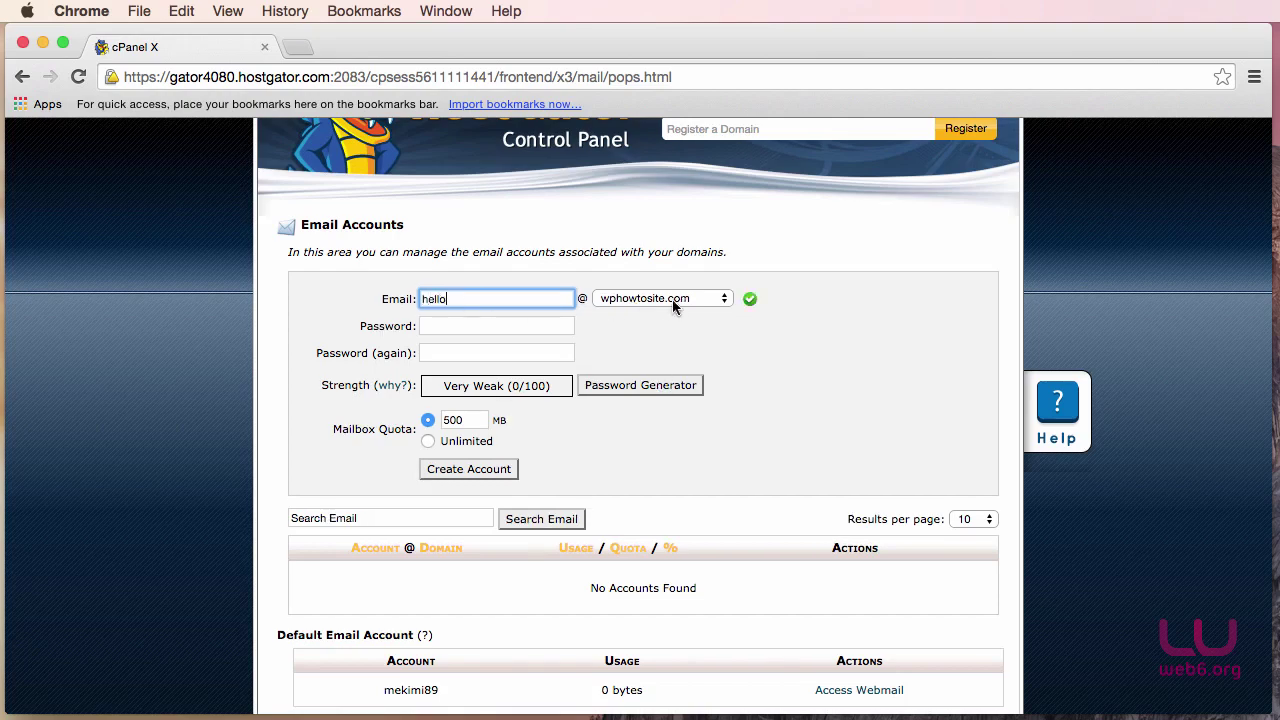
click(536, 329)
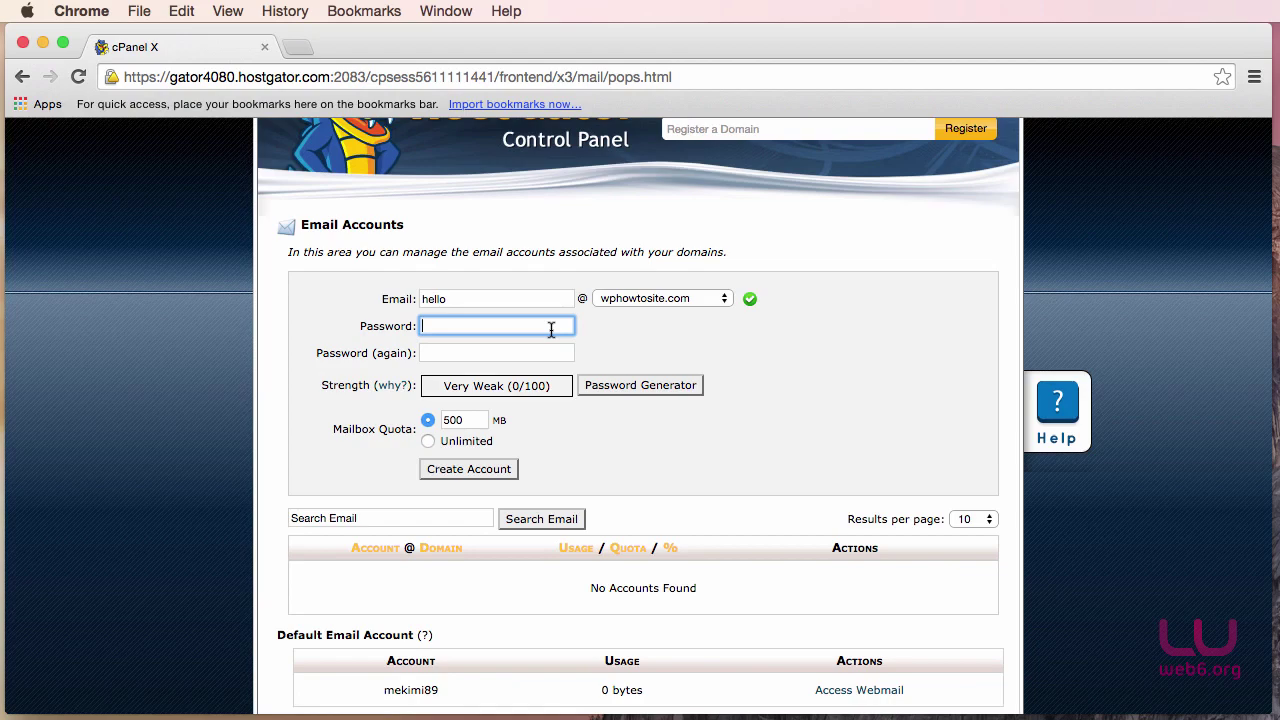
text(••••••••••••••)
key(Tab)
text(••••••••••••••)
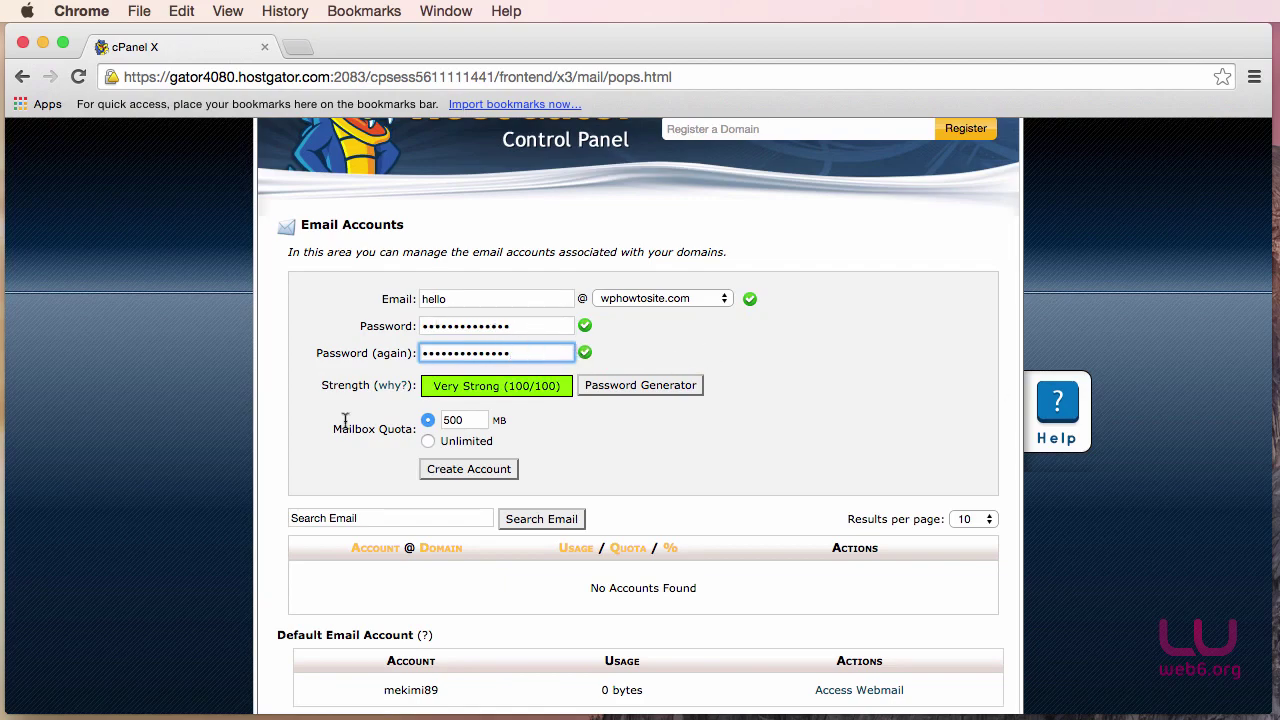
scroll(357, 430, up, 1)
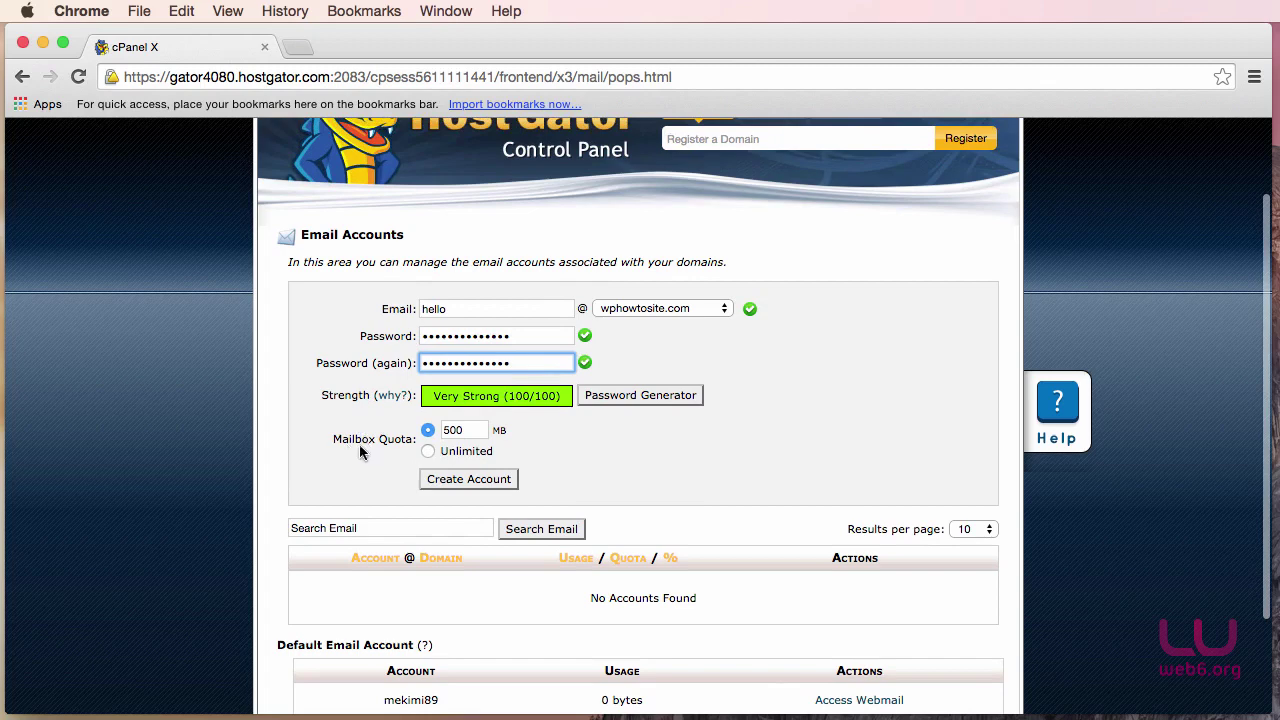
click(427, 452)
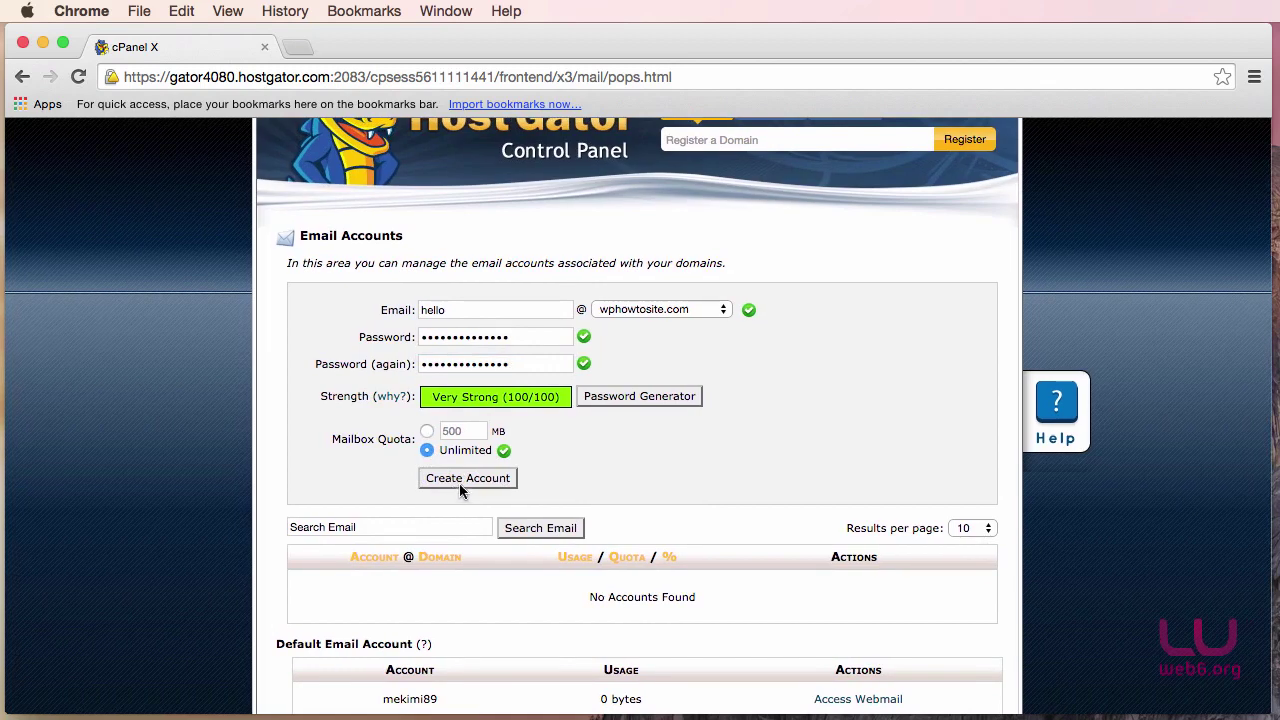
click(468, 479)
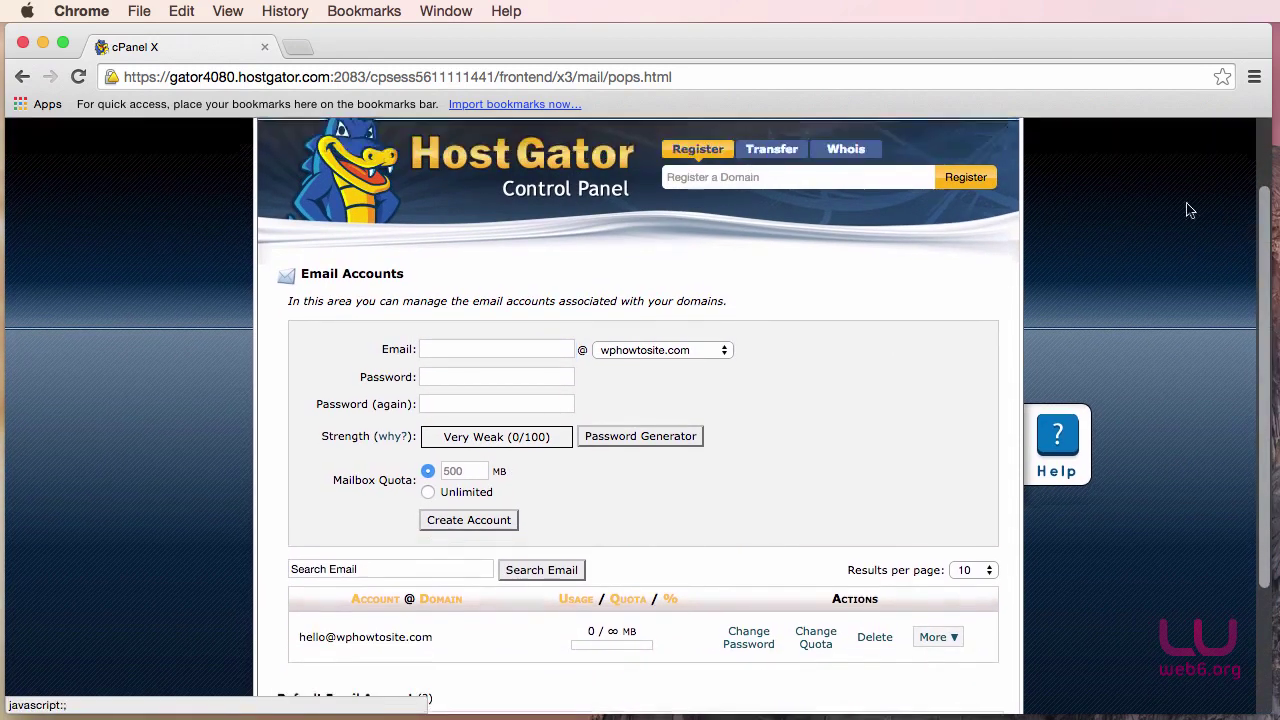
click(1258, 140)
scroll(840, 378, down, 4)
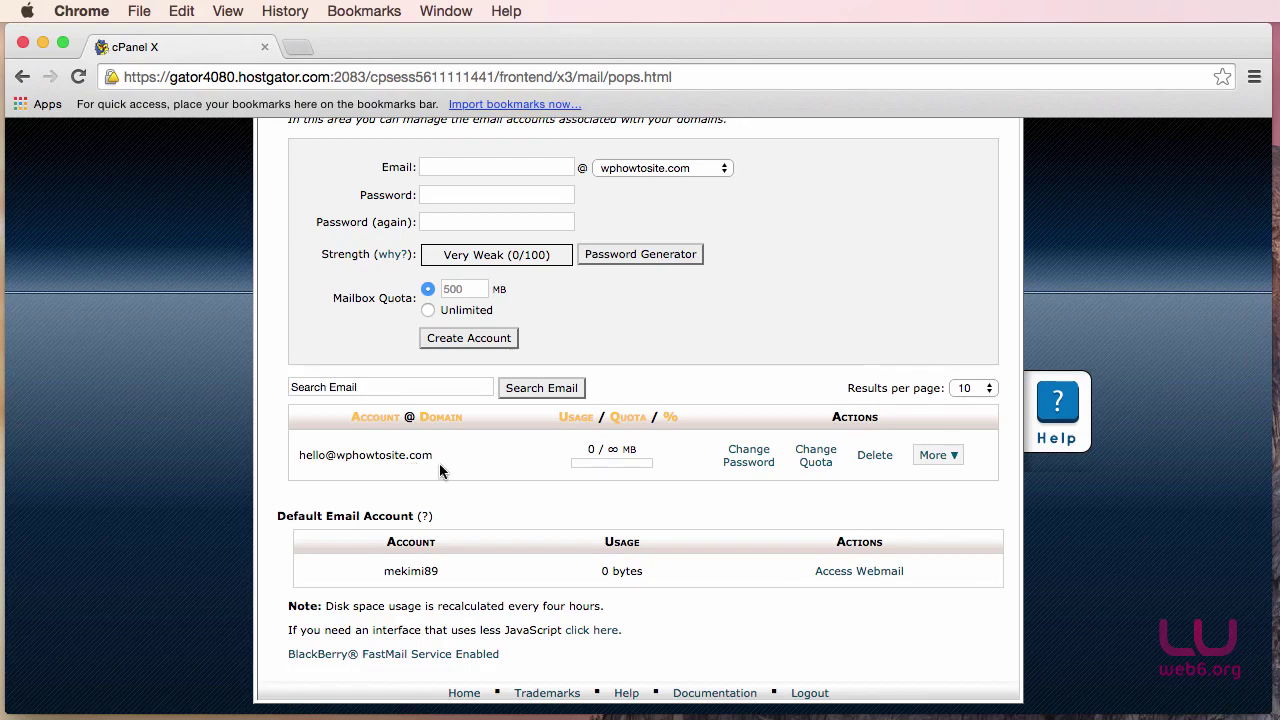
scroll(487, 462, up, 1)
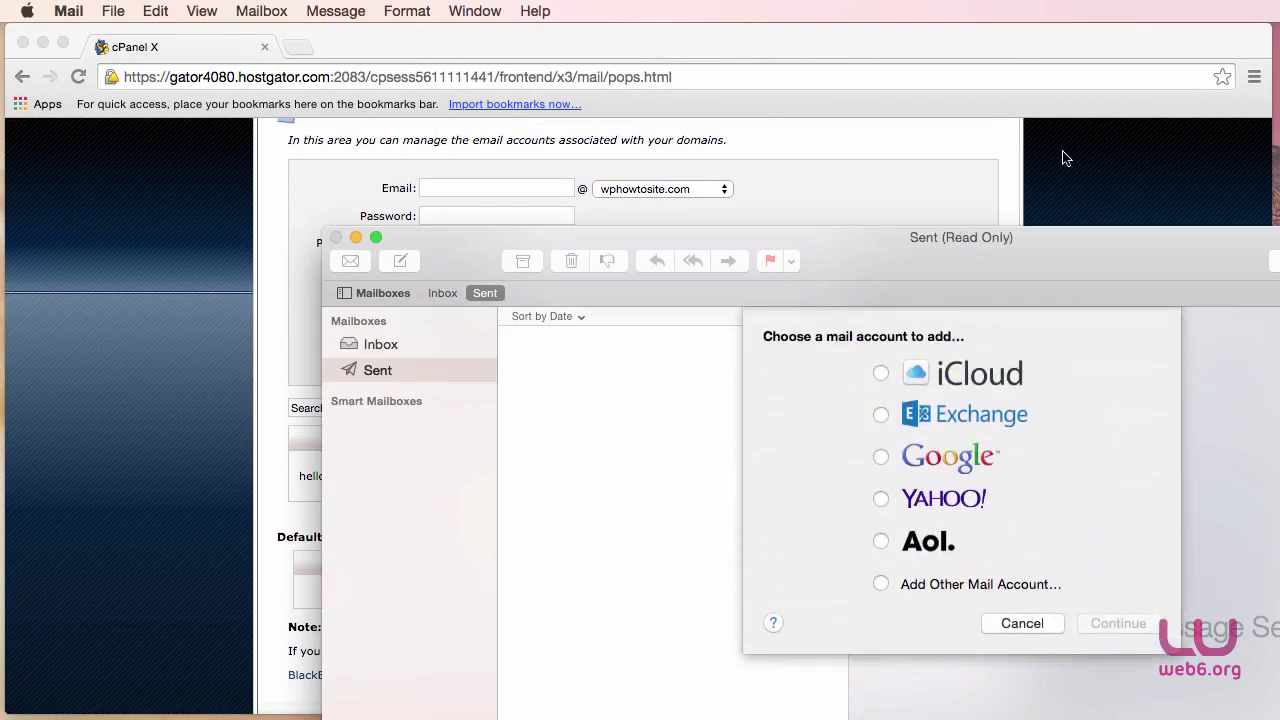
Drag the Mail window toward the top-left of the screen.
drag(915, 268, 610, 63)
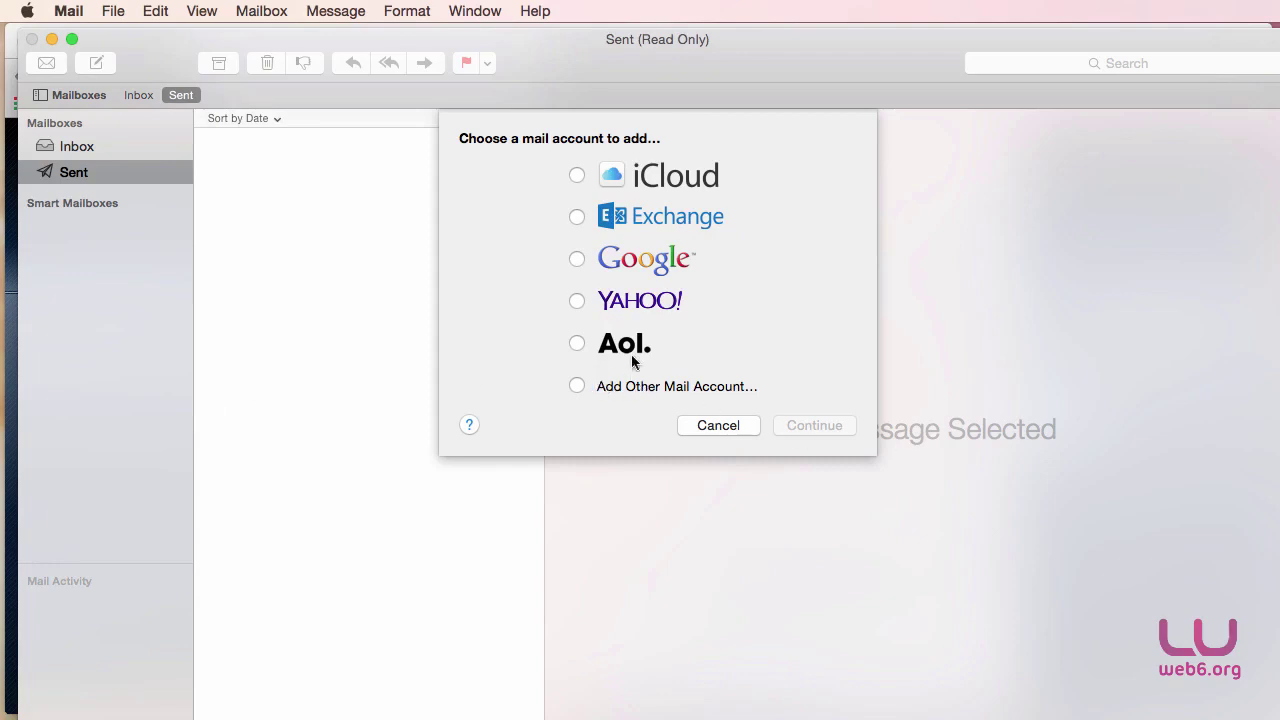
click(68, 11)
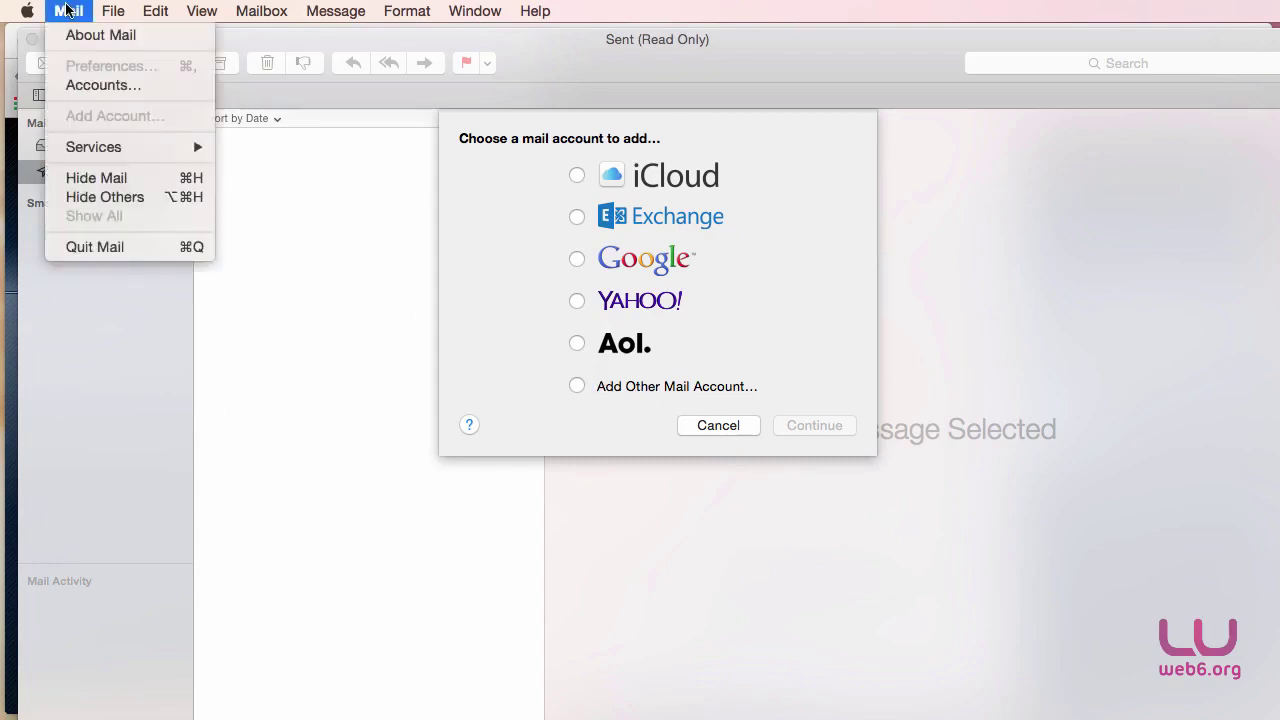
click(96, 86)
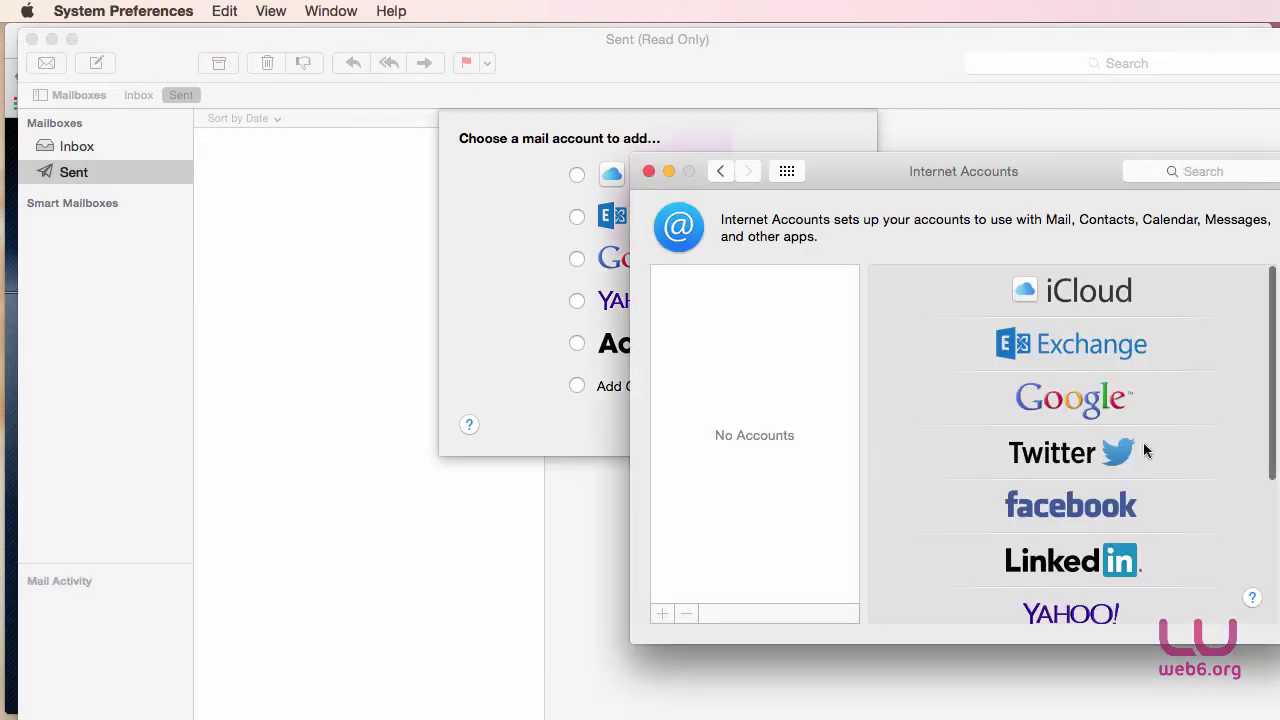
drag(944, 167, 878, 167)
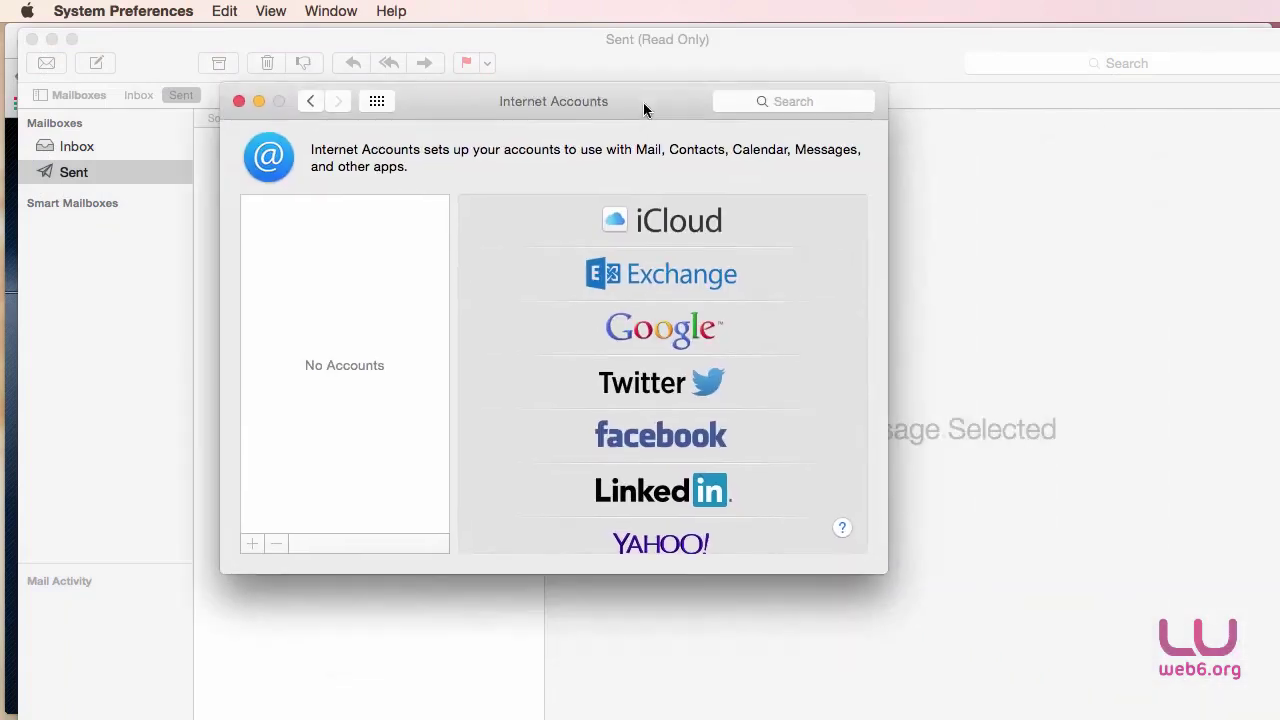
scroll(709, 495, down, 5)
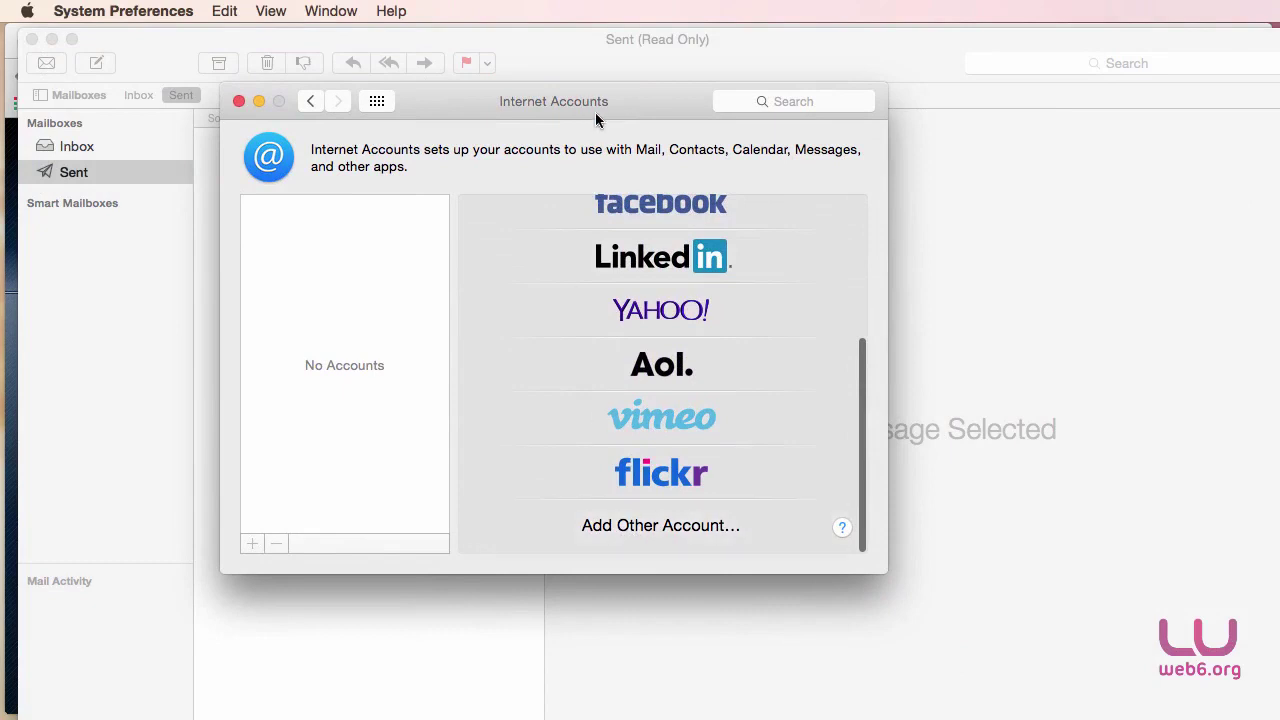
drag(598, 110, 845, 157)
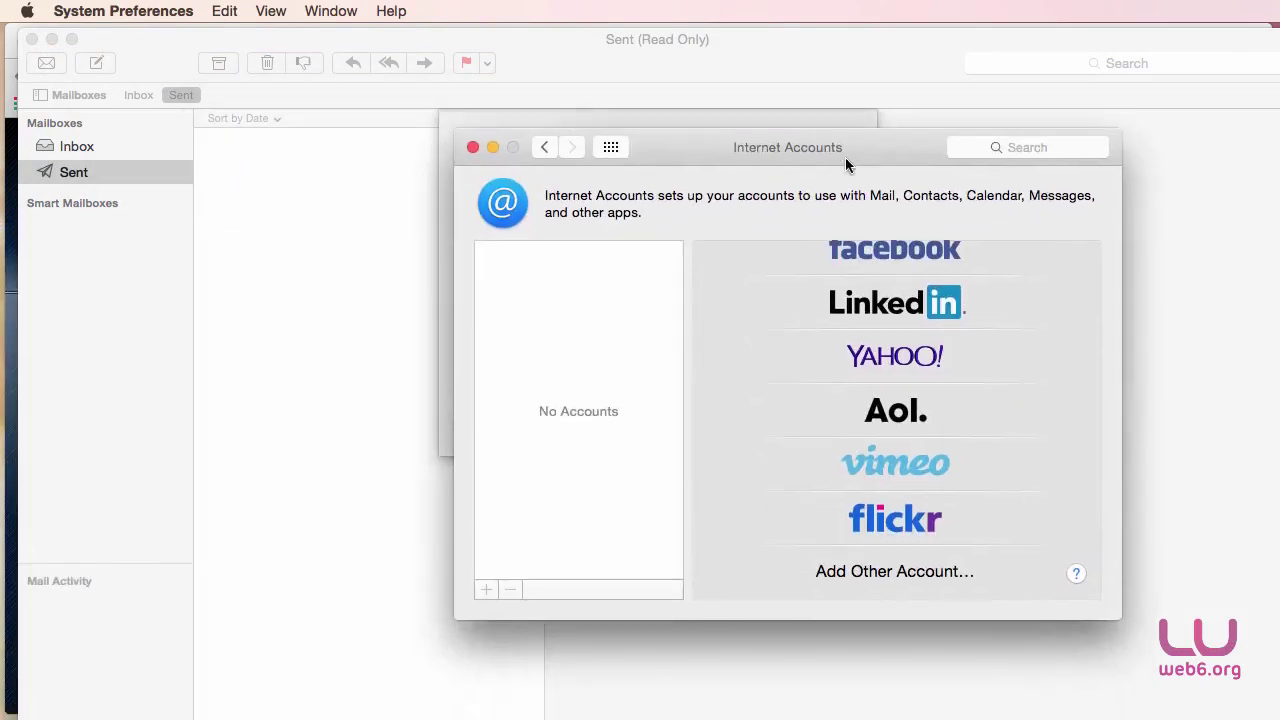
click(472, 147)
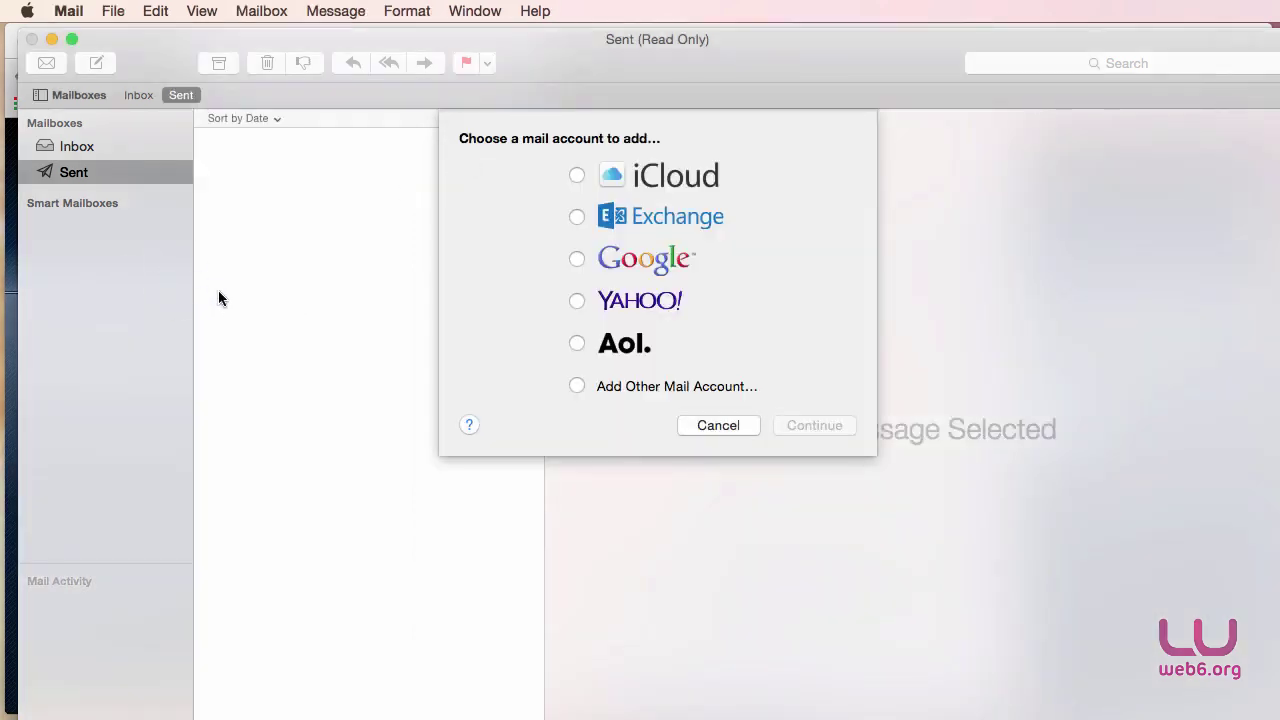
Choose Add Other Mail Account, continue, and correct the owner's full name.
click(576, 387)
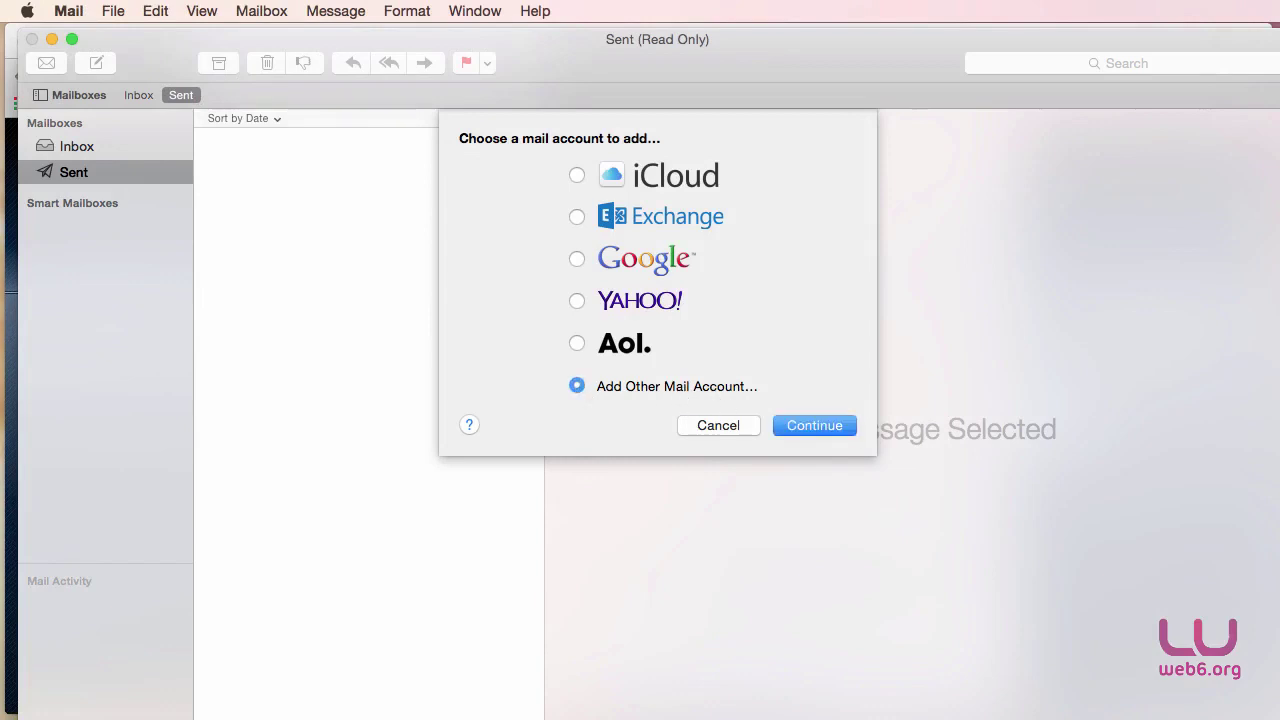
click(787, 425)
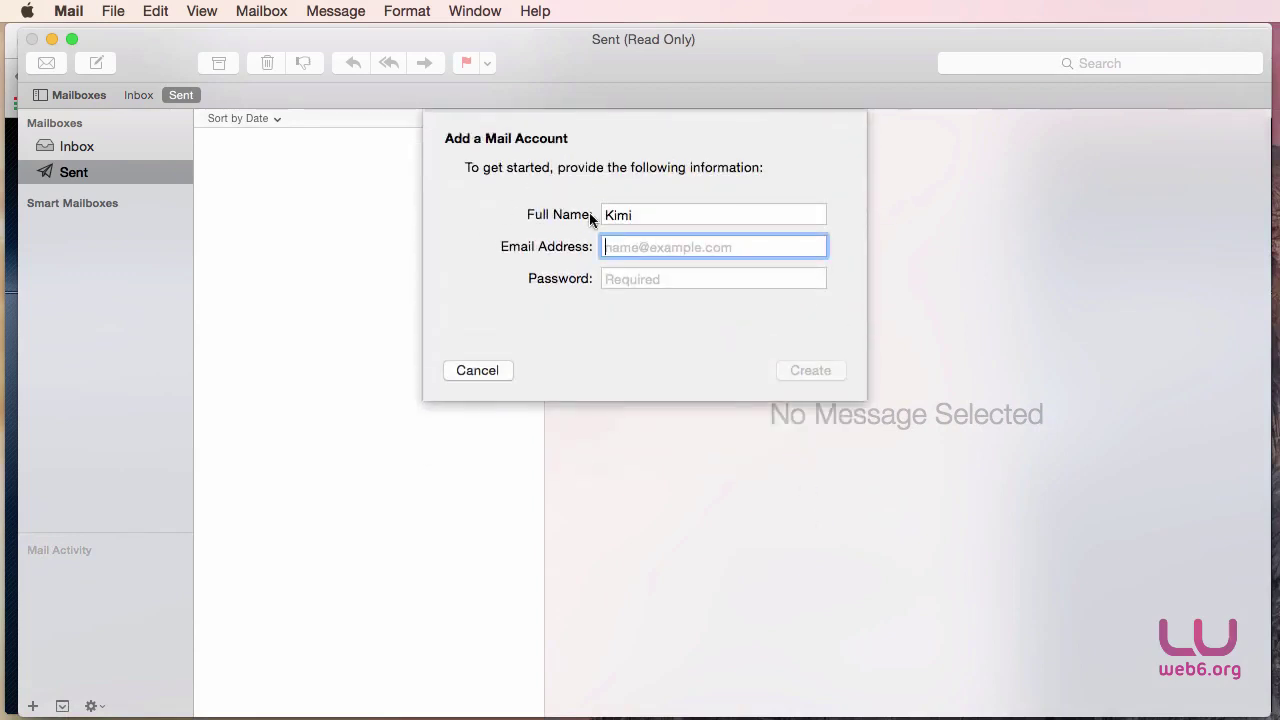
click(690, 212)
key(BackSpace)
text(Mueller)
click(671, 249)
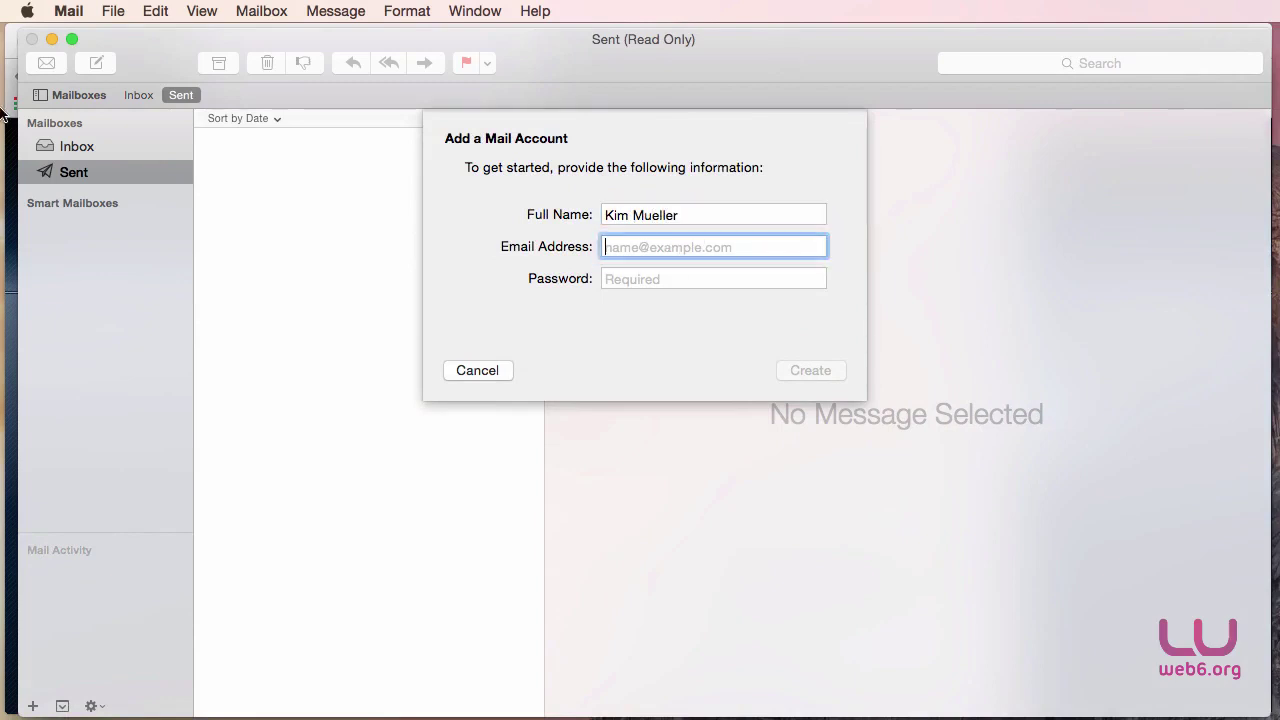
click(51, 39)
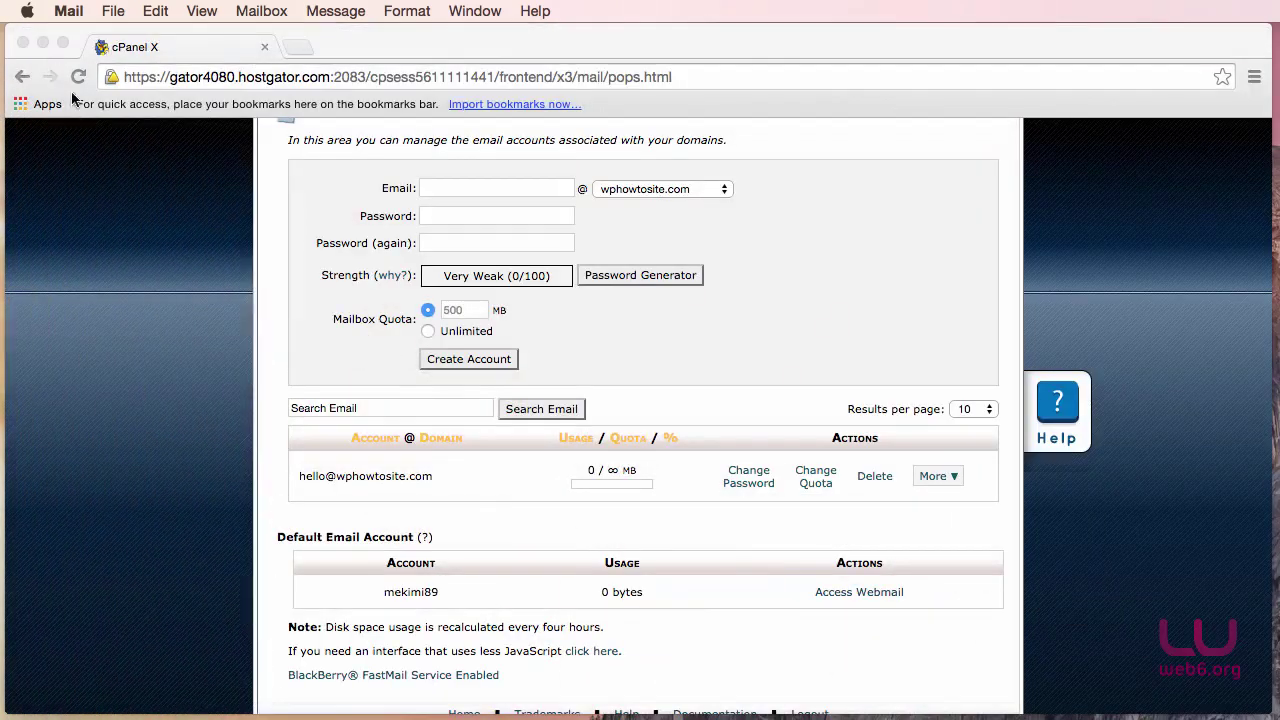
click(443, 486)
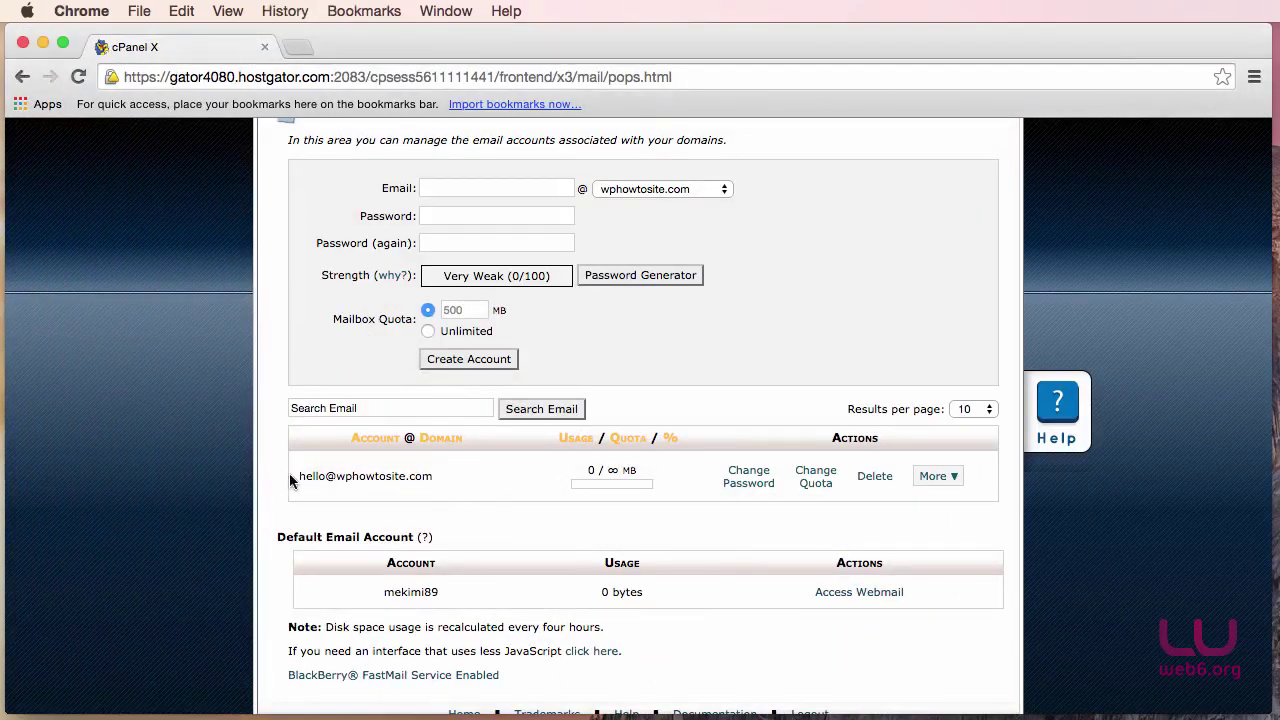
drag(297, 476, 466, 476)
right_click(369, 474)
click(392, 483)
key(super+Tab)
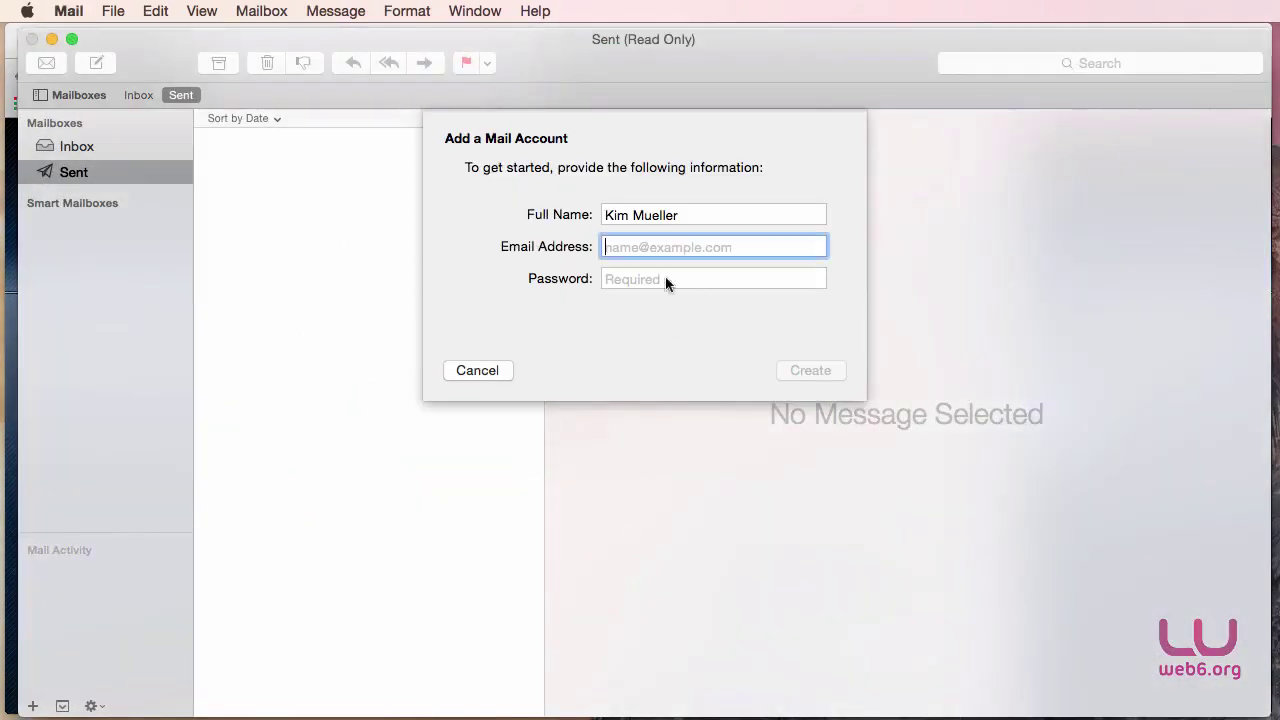
key(super+v)
Enter the account password, create the account, and continue to manual server setup.
click(646, 280)
text(p)
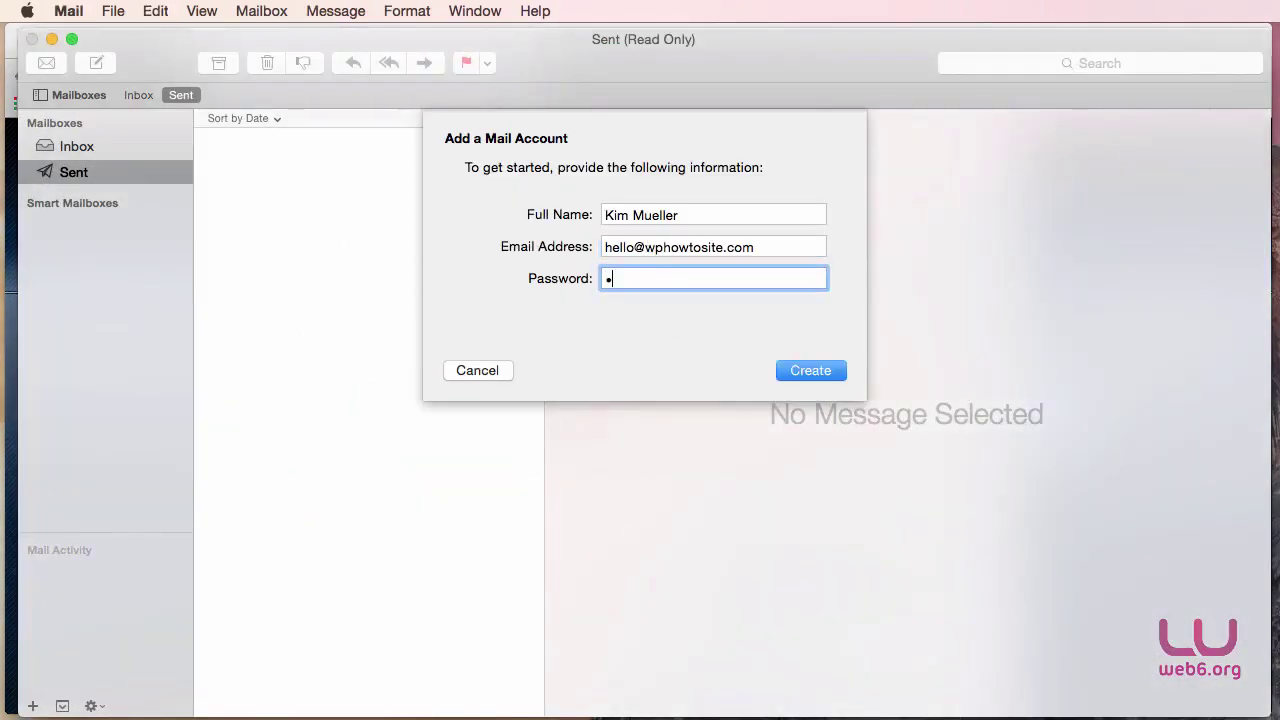
text(•••••••••••••)
click(810, 371)
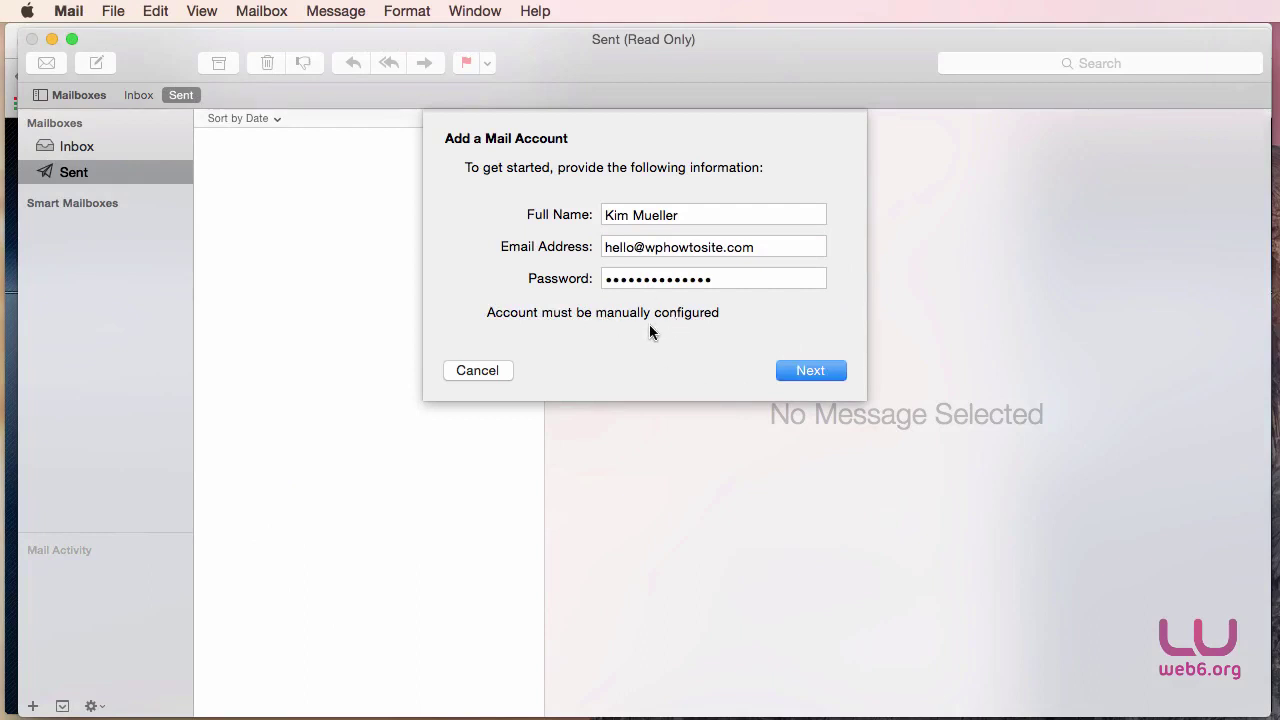
click(806, 370)
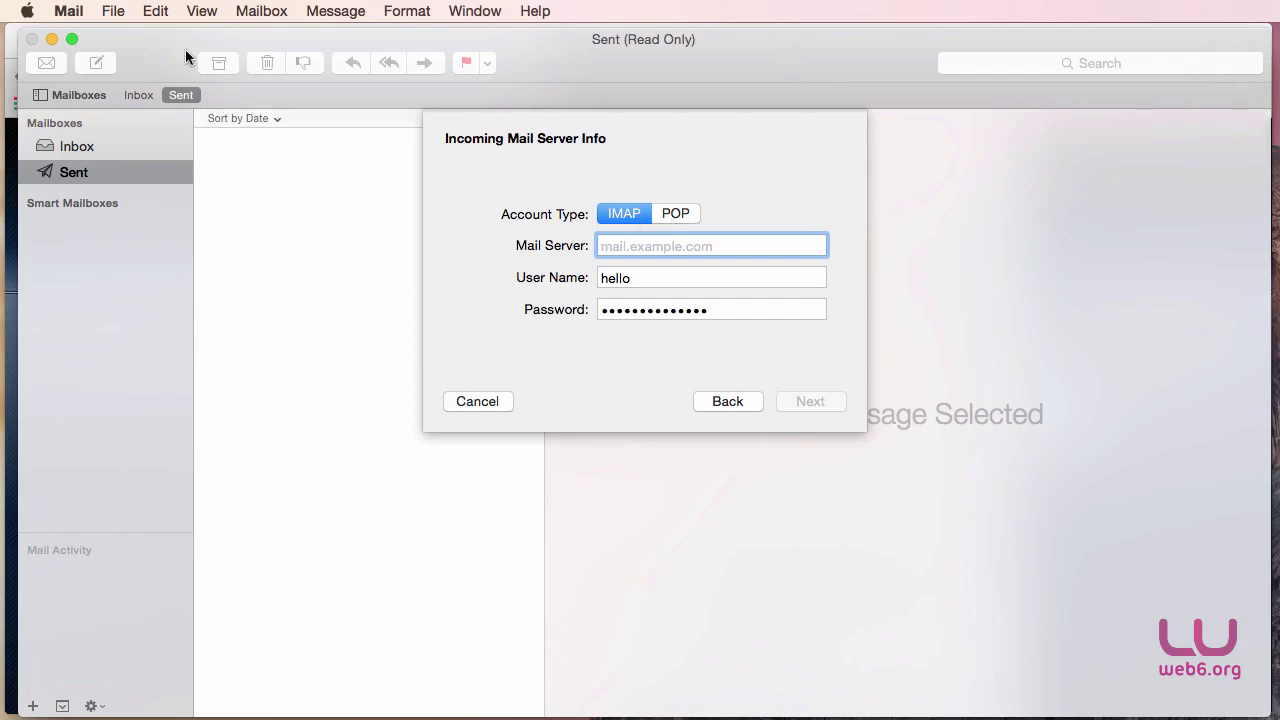
click(53, 40)
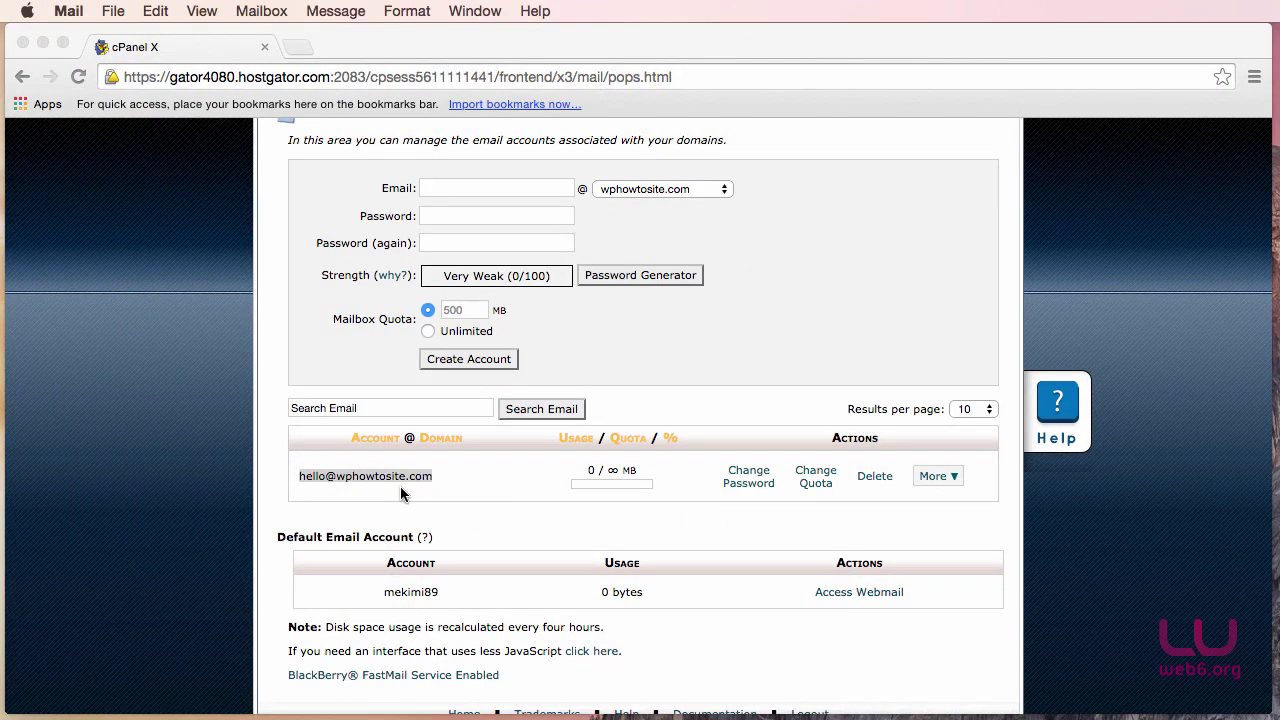
click(957, 484)
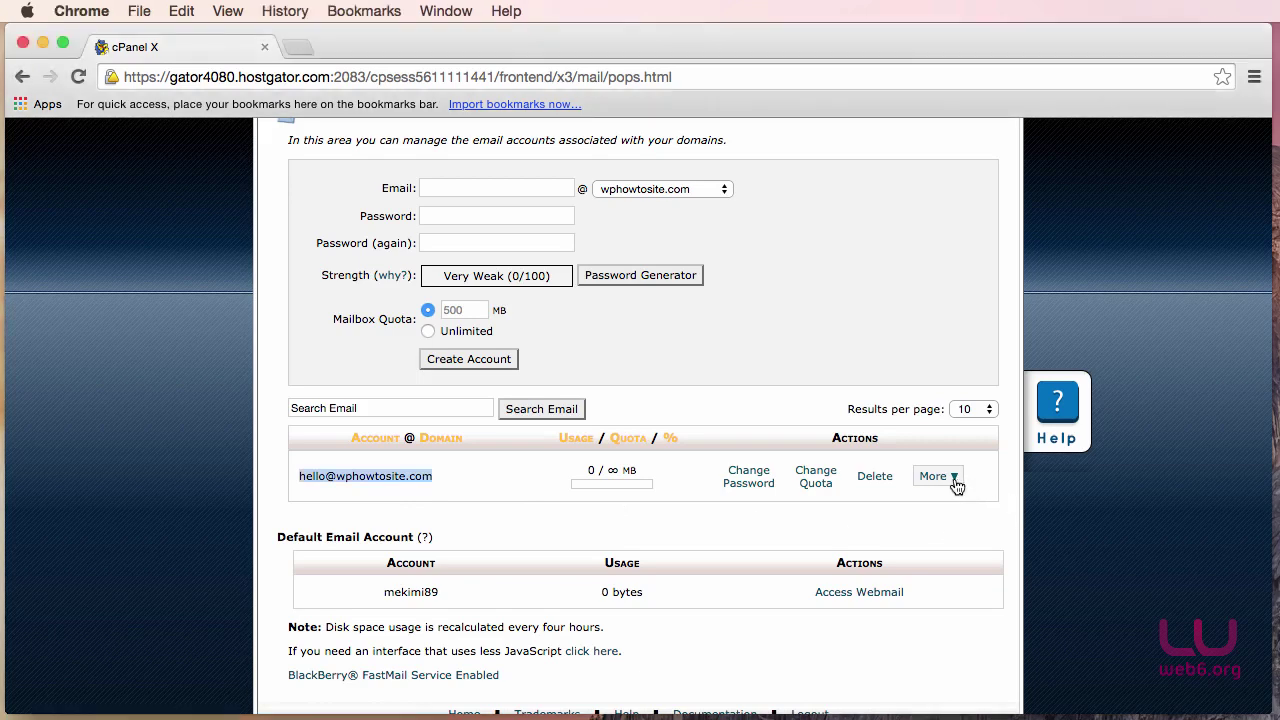
click(955, 481)
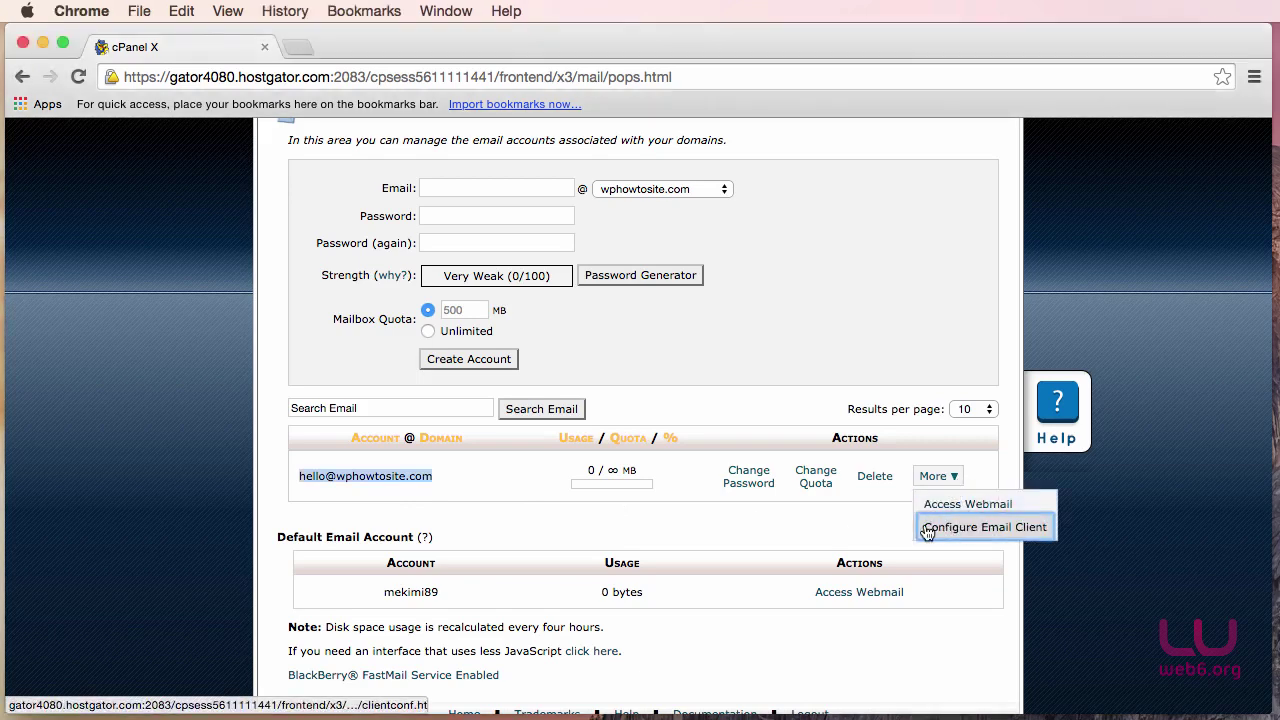
click(982, 535)
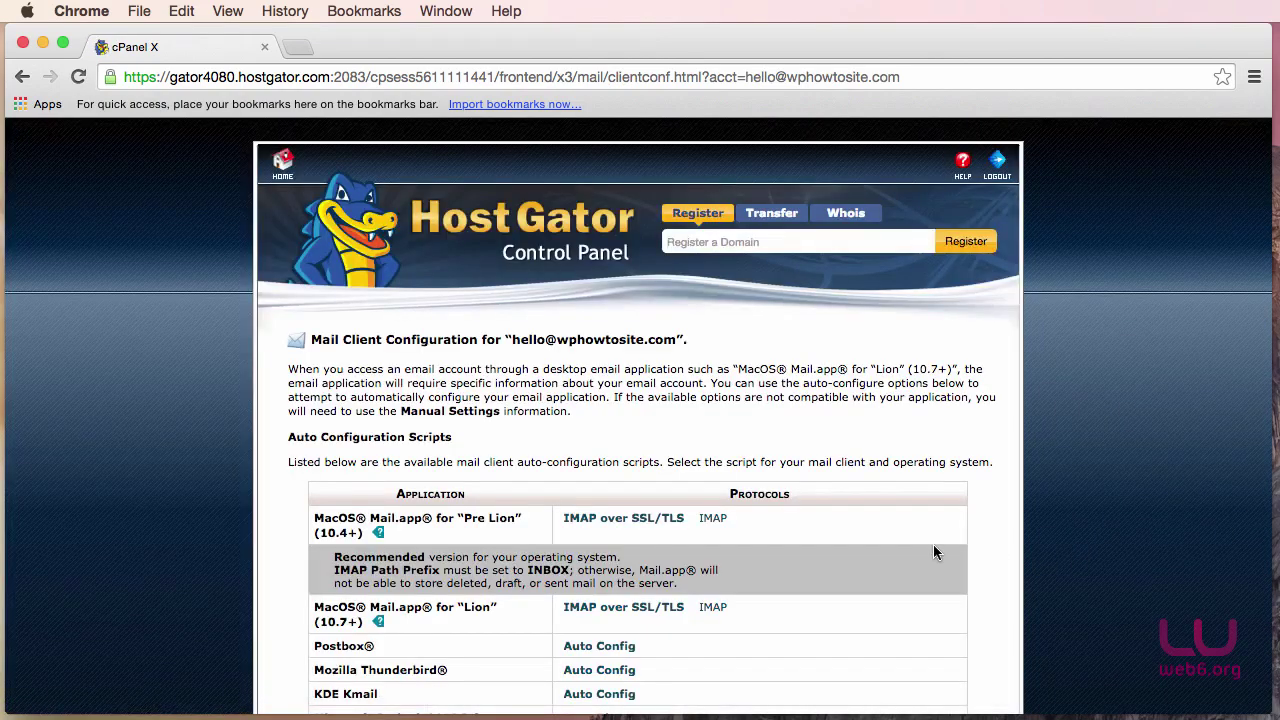
Scroll the Mail Client Configuration page down to the Manual Settings section.
scroll(933, 544, down, 3)
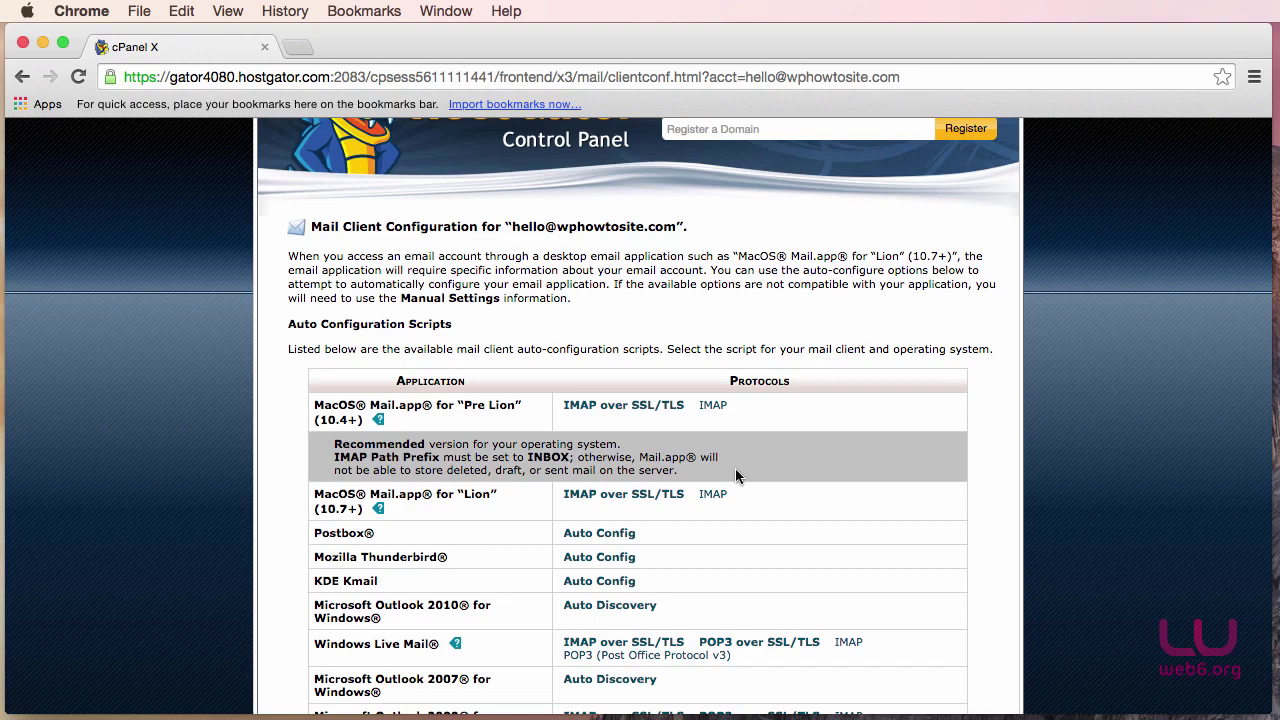
scroll(735, 468, down, 10)
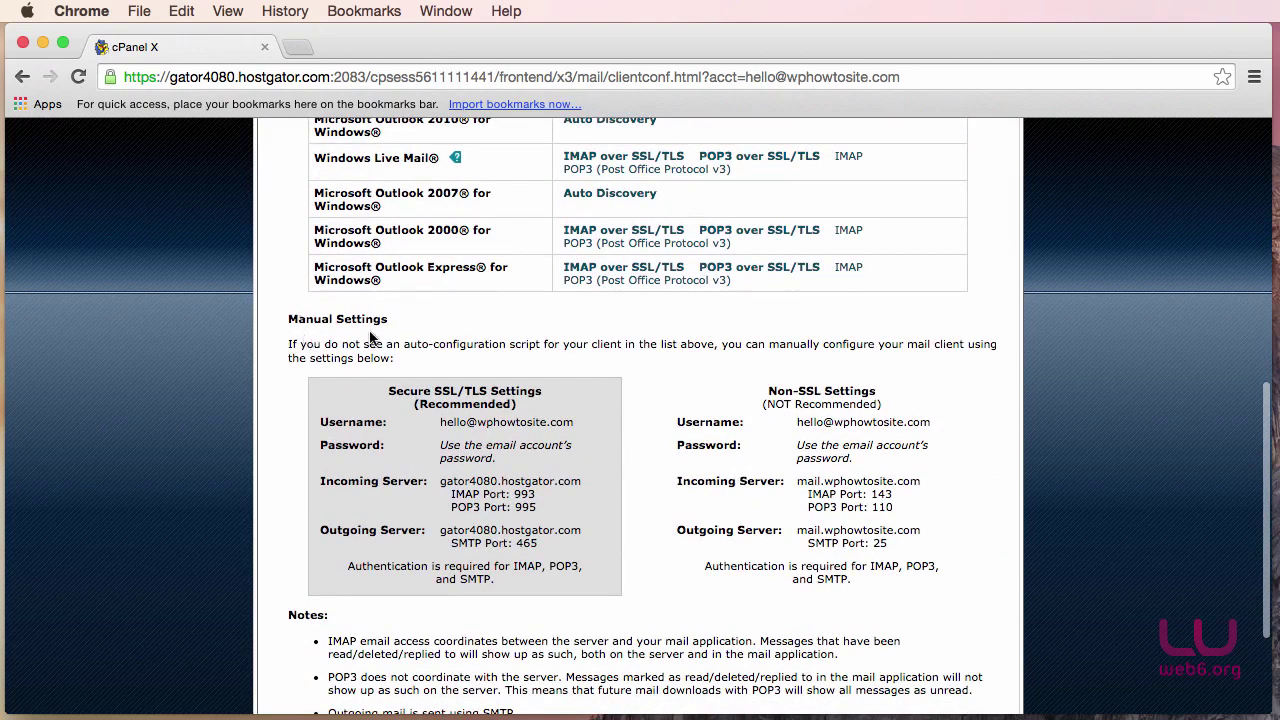
scroll(668, 600, down, 1)
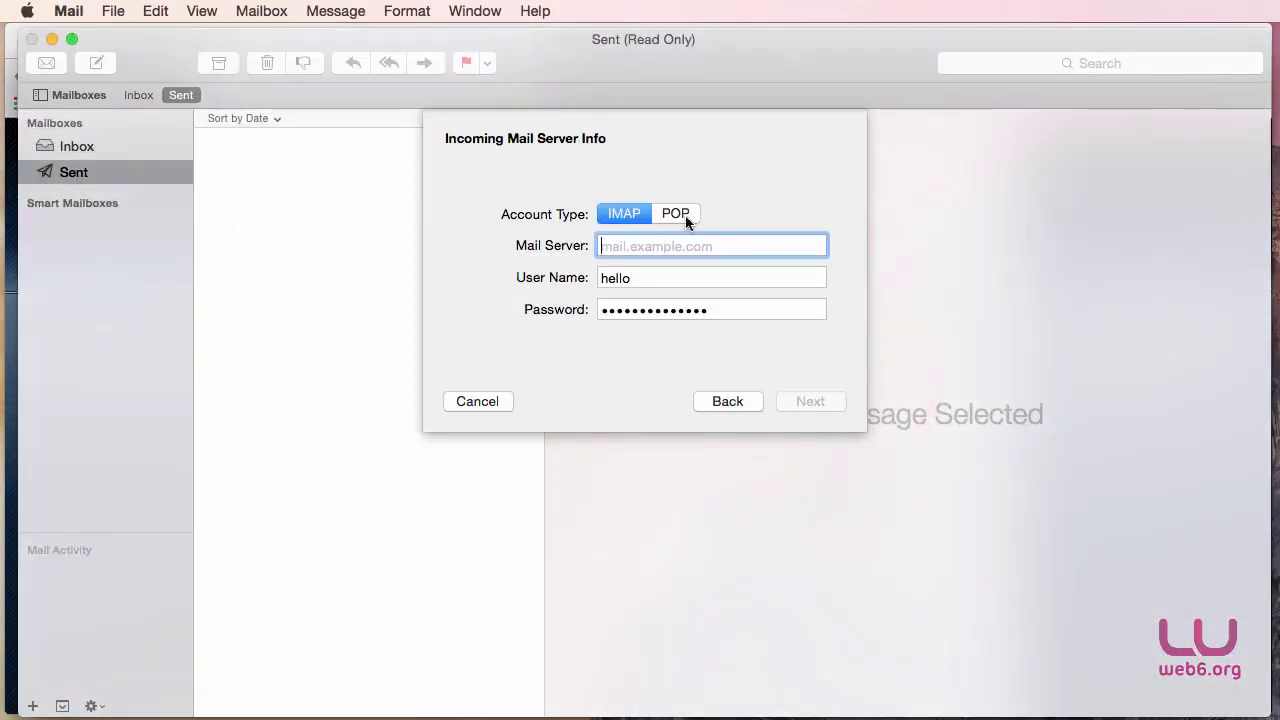
Switch the account to POP and paste gator4080.hostgator.com as the incoming mail server.
click(675, 216)
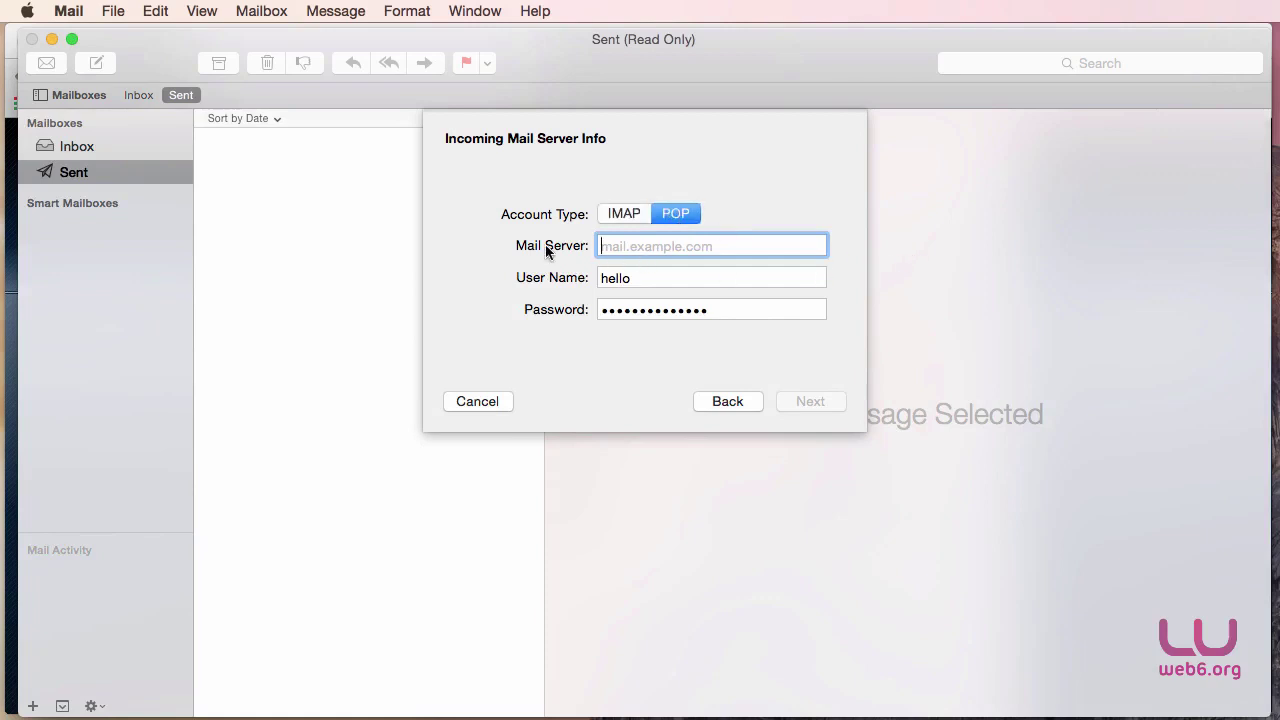
key(super+Tab)
key(super+Tab)
key(super+Tab)
key(super+Tab)
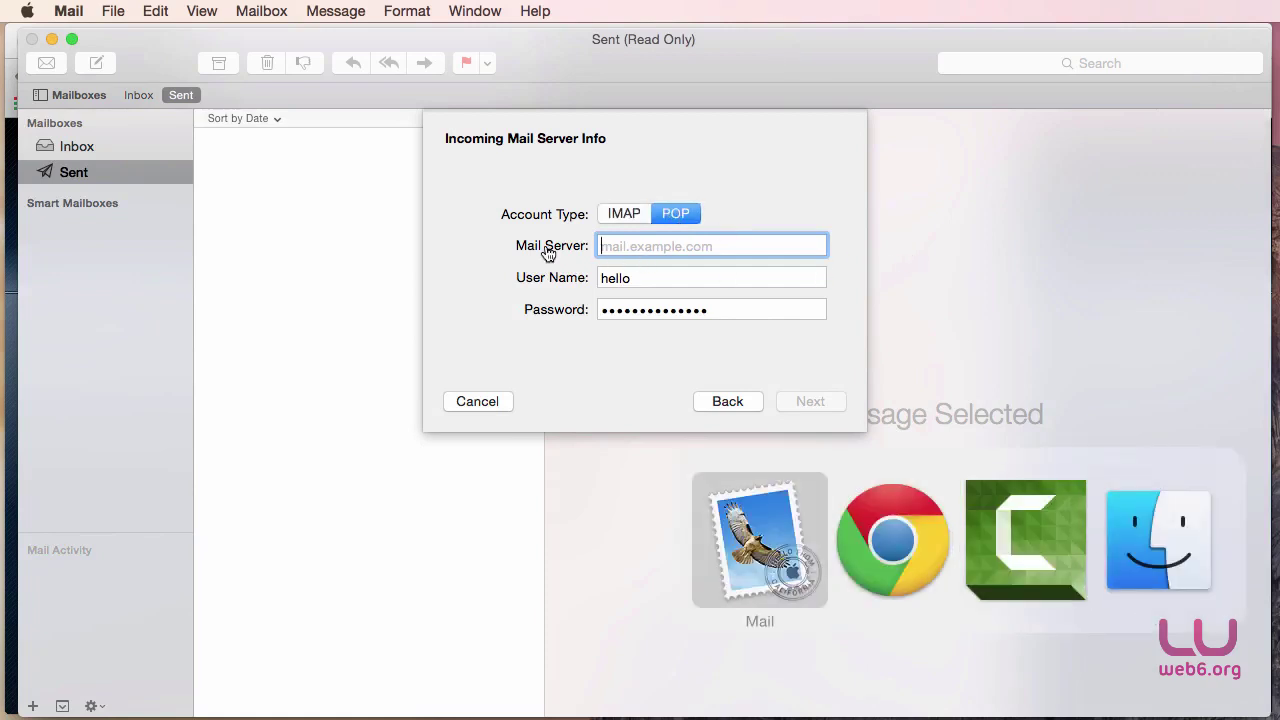
key(super+Tab)
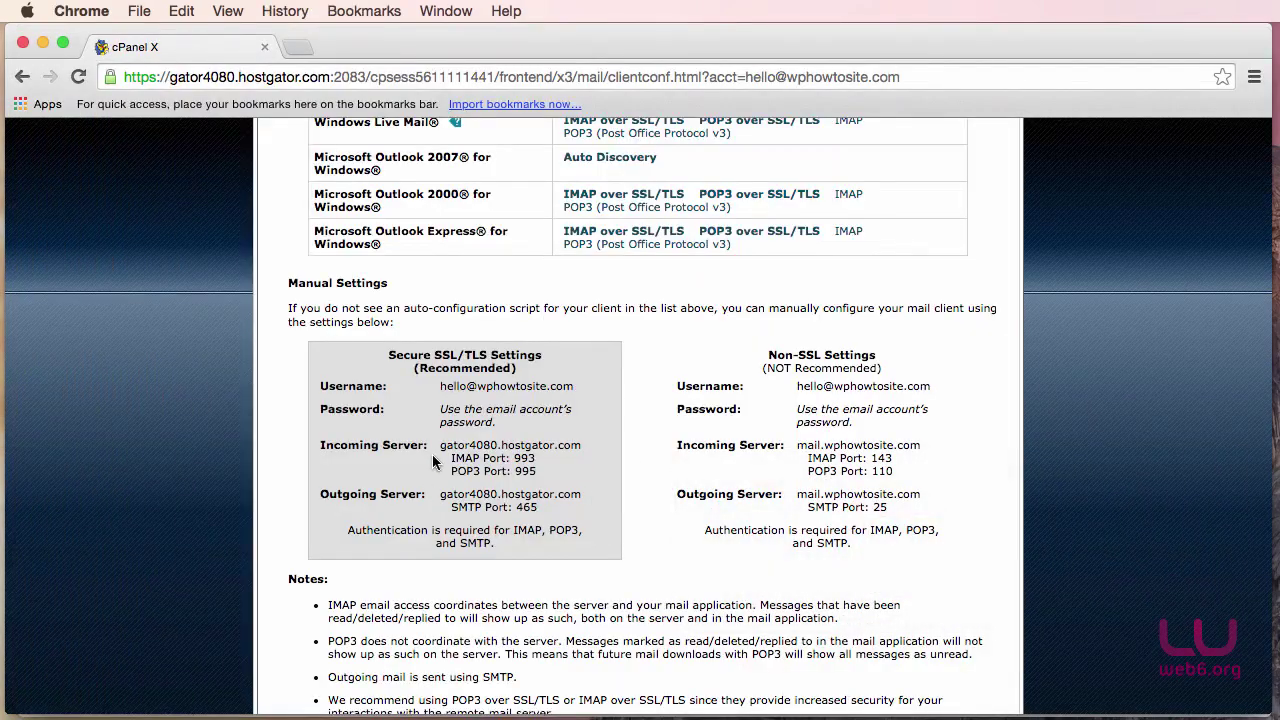
drag(440, 445, 584, 447)
right_click(566, 455)
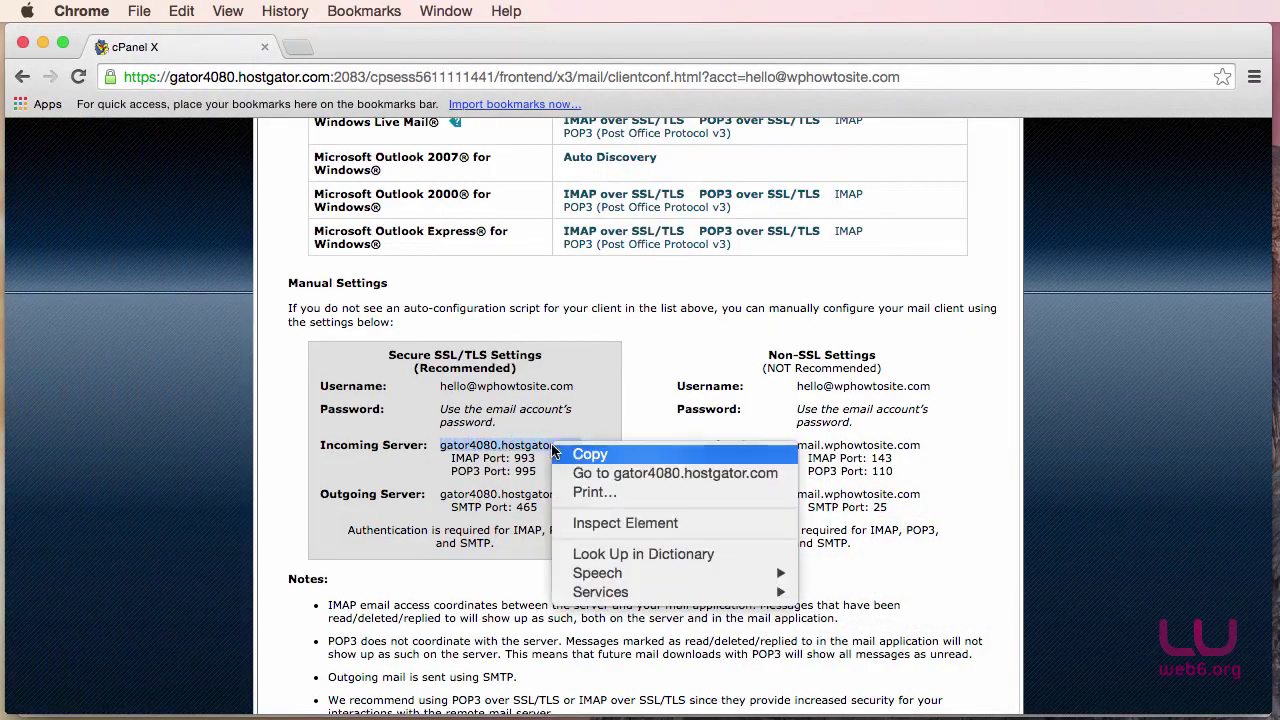
click(566, 455)
key(super+Tab)
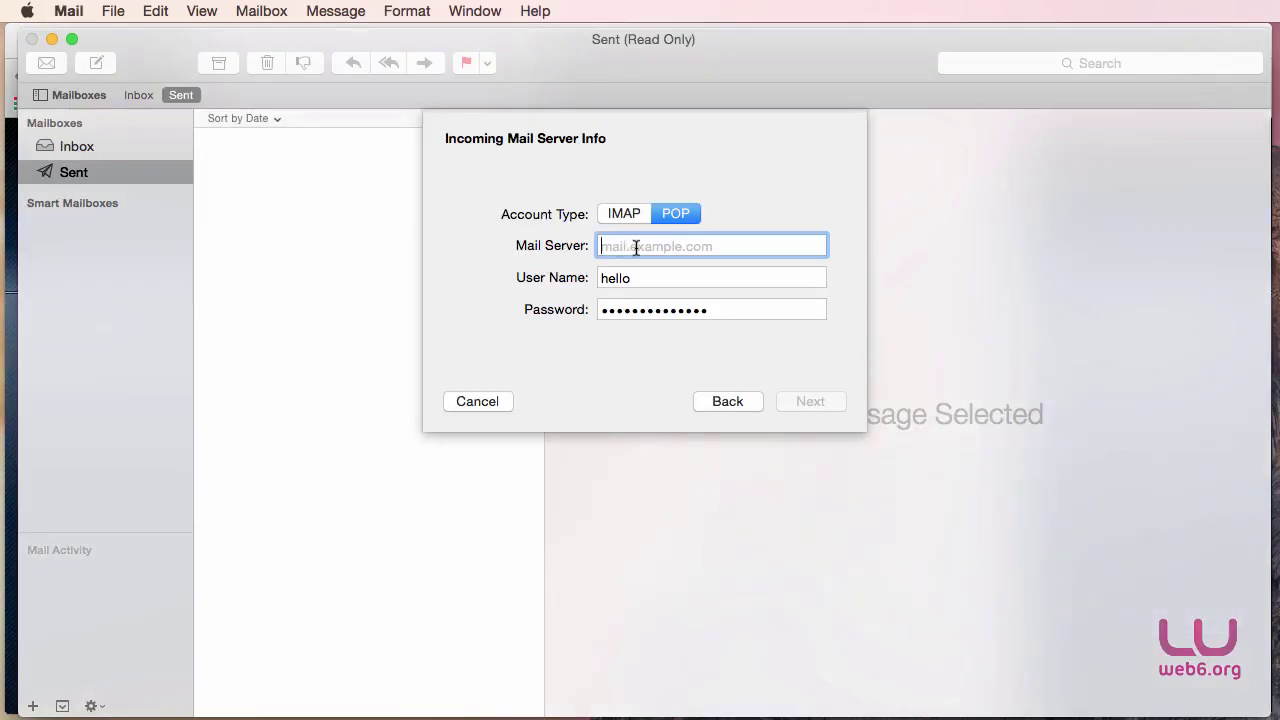
key(super+v)
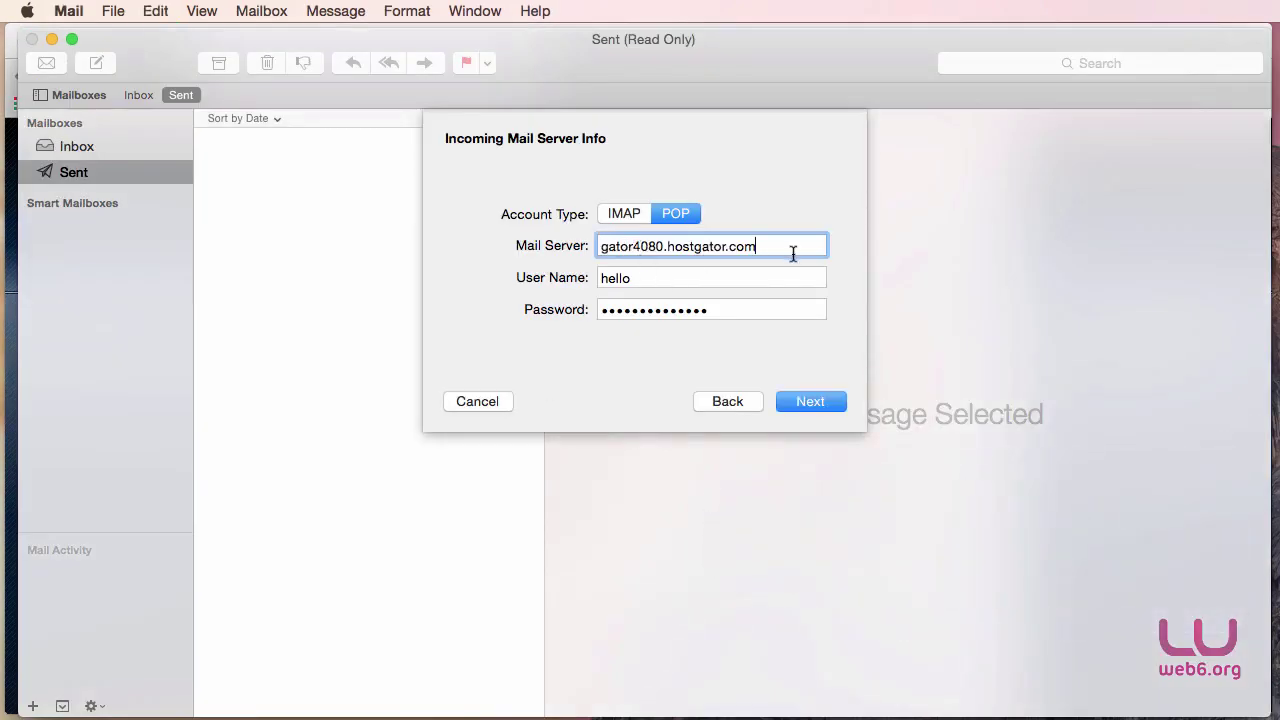
drag(766, 246, 573, 248)
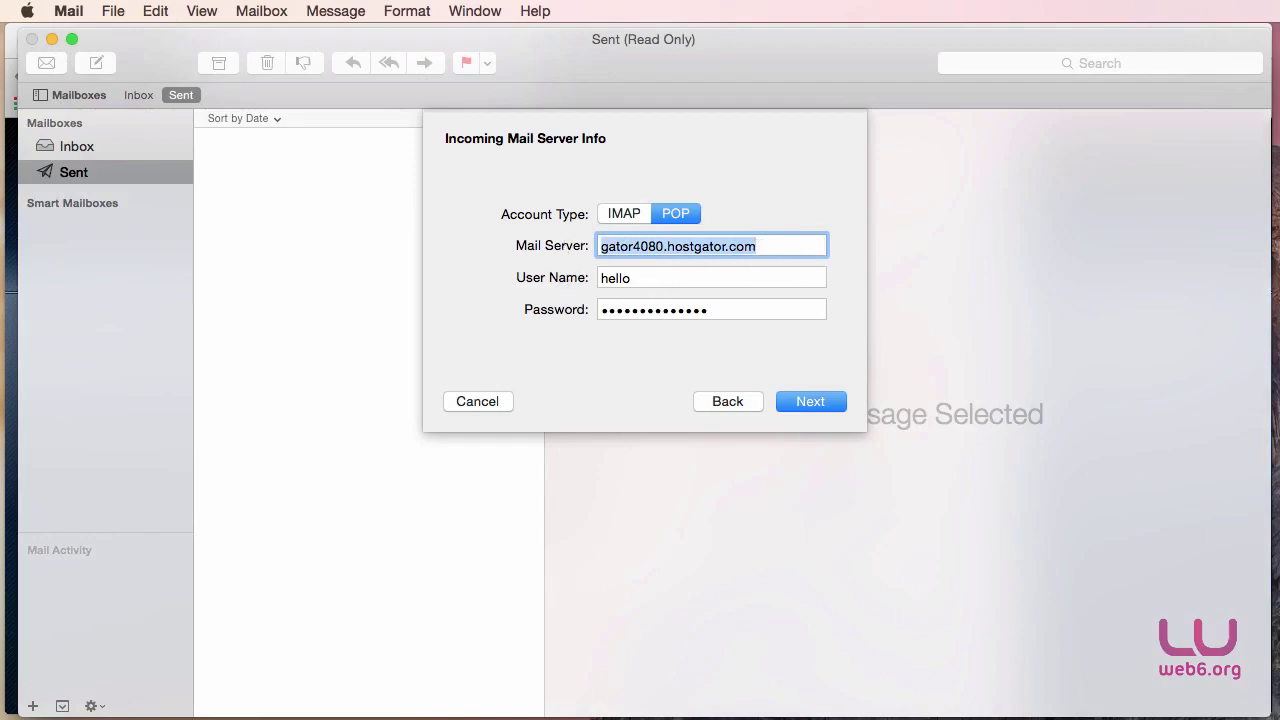
key(super+Tab)
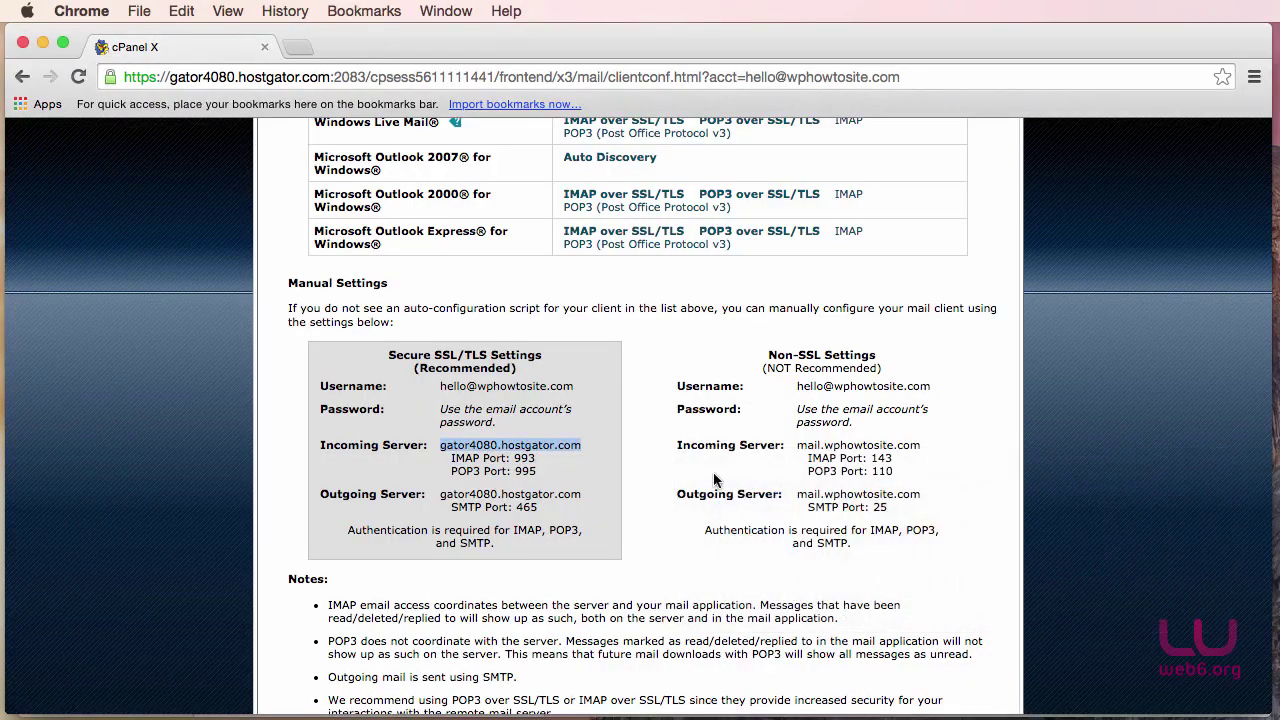
drag(441, 387, 576, 386)
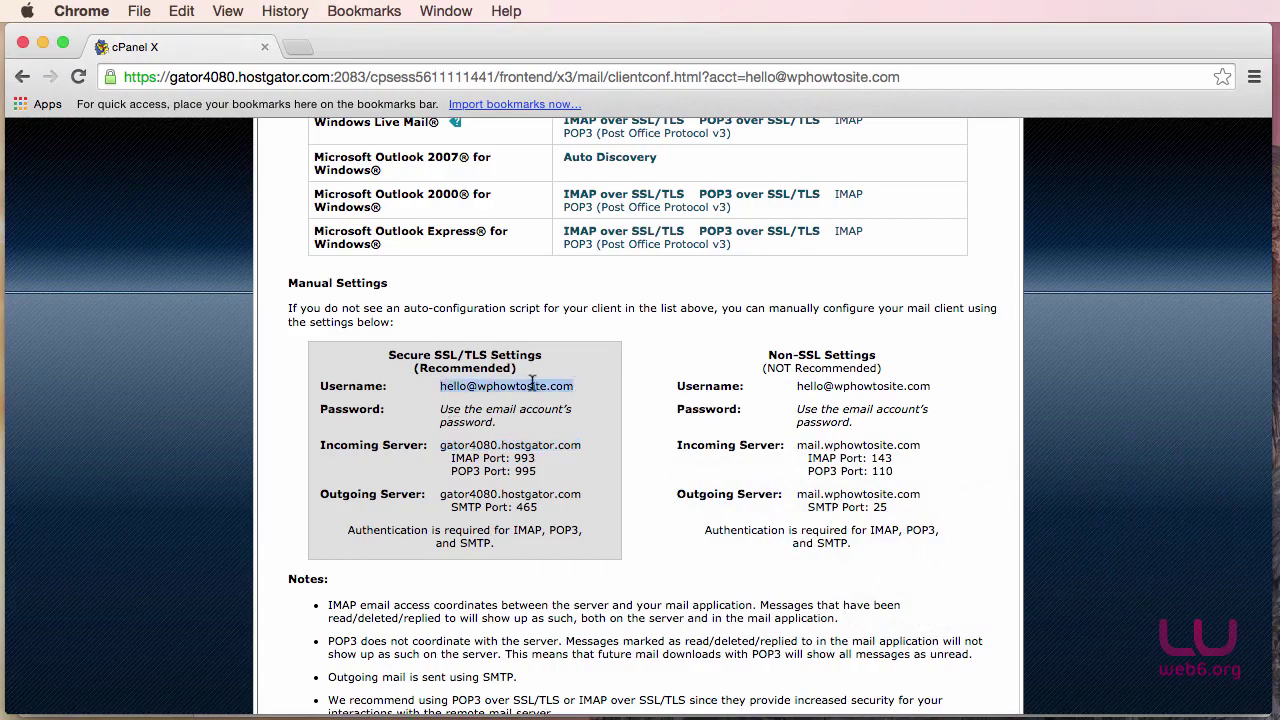
right_click(528, 384)
click(580, 388)
key(super+Tab)
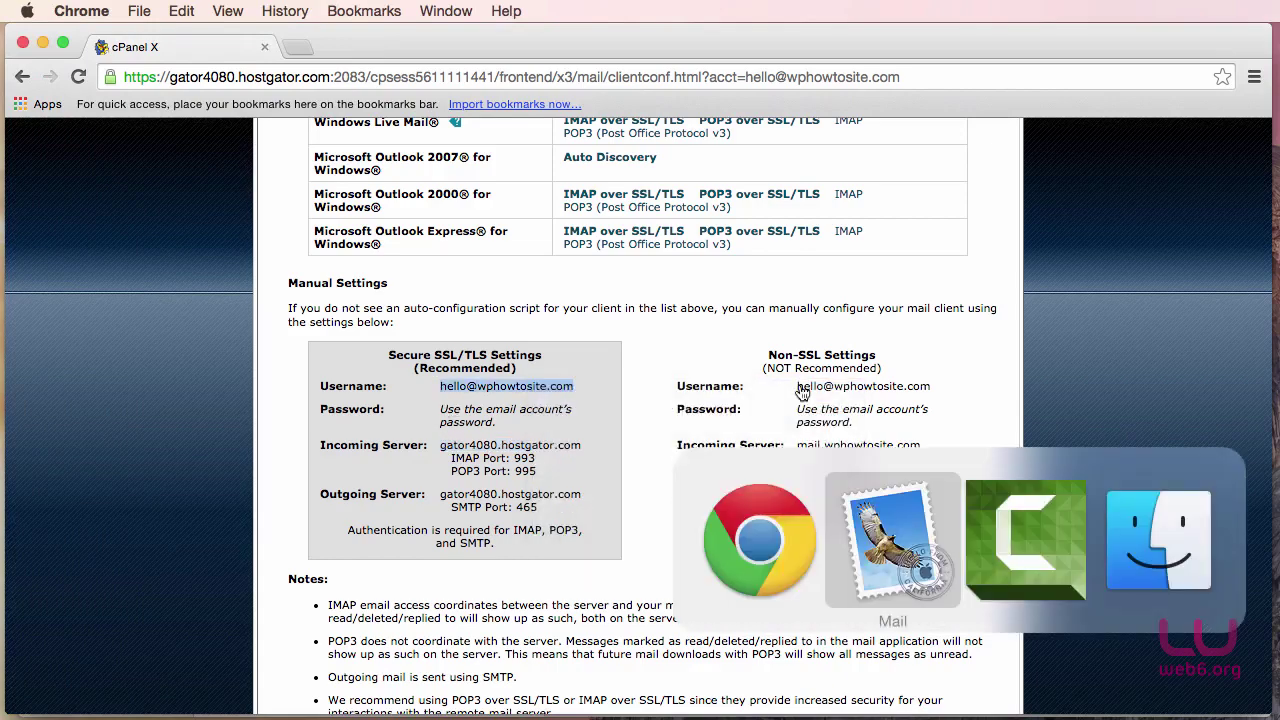
key(super+Tab)
key(super+Tab)
key(super+Tab)
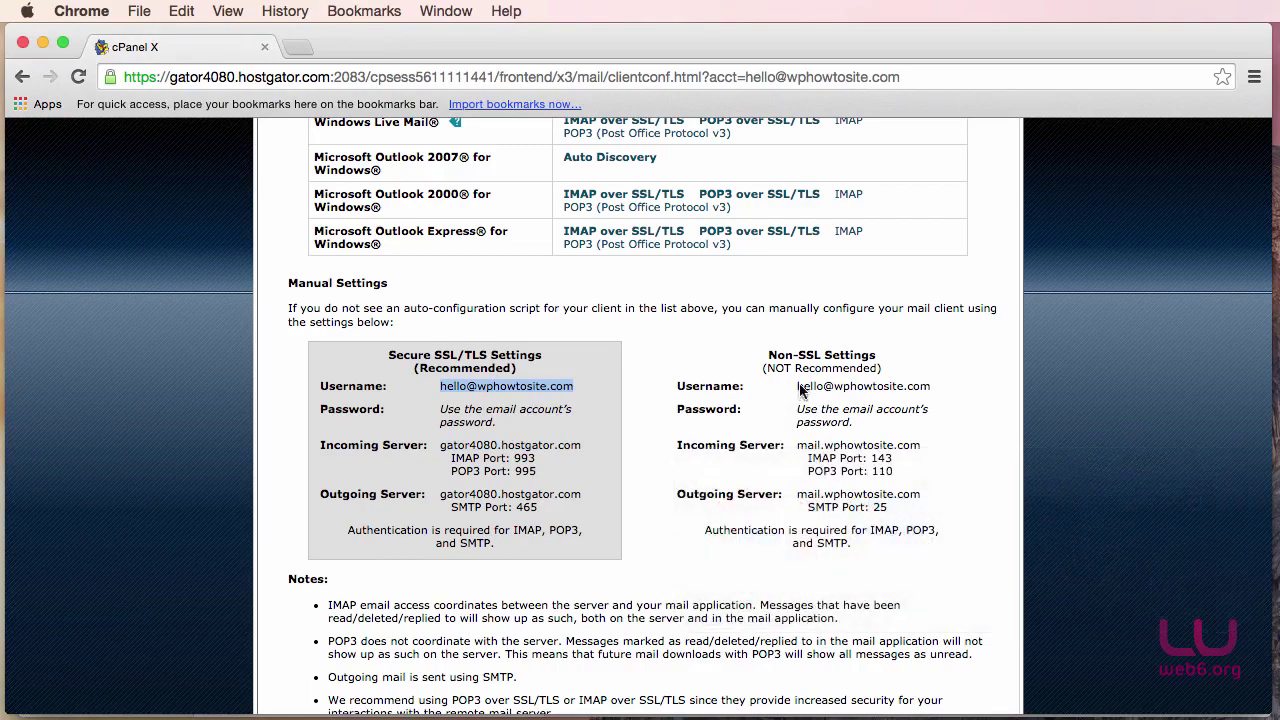
key(super+Tab)
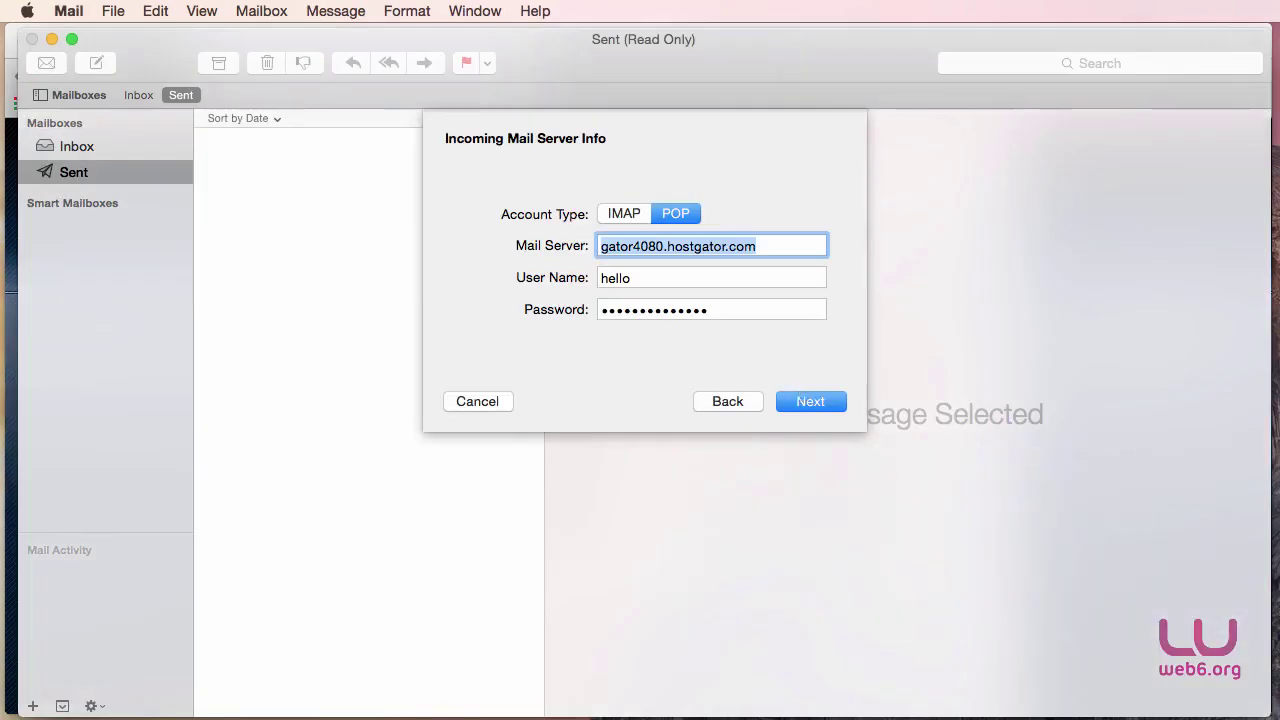
key(Tab)
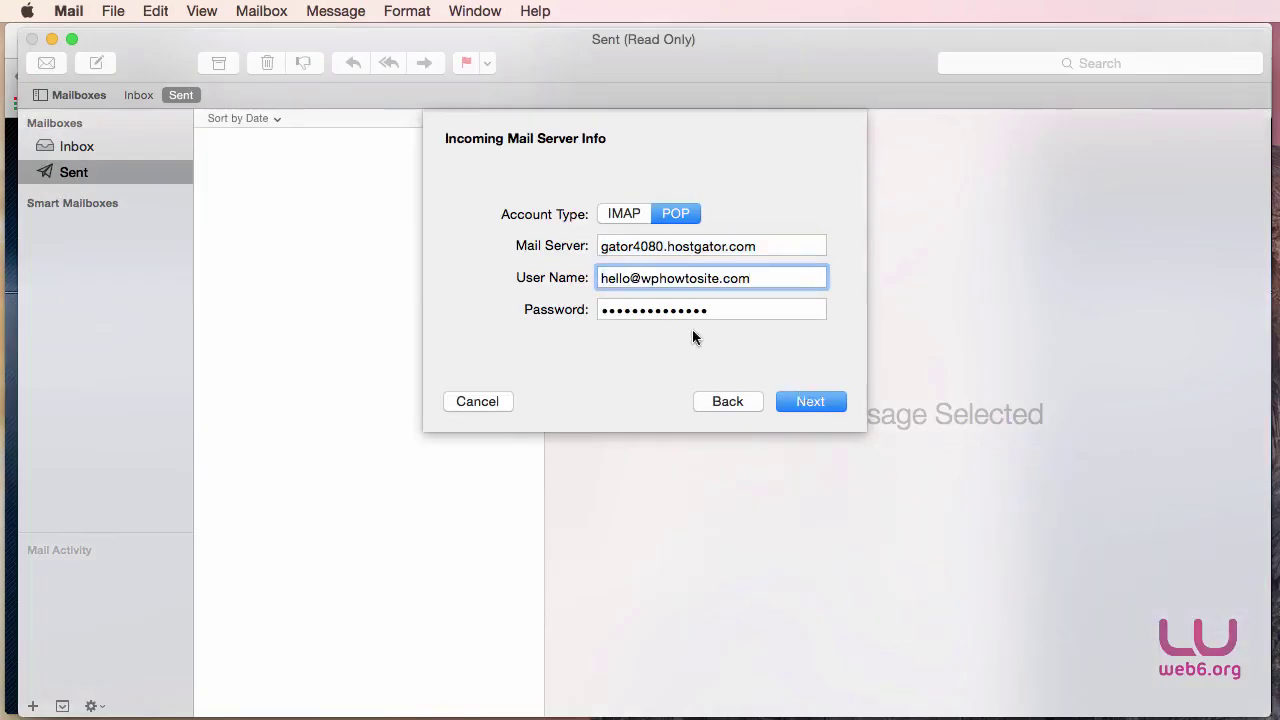
key(Tab)
text(****)
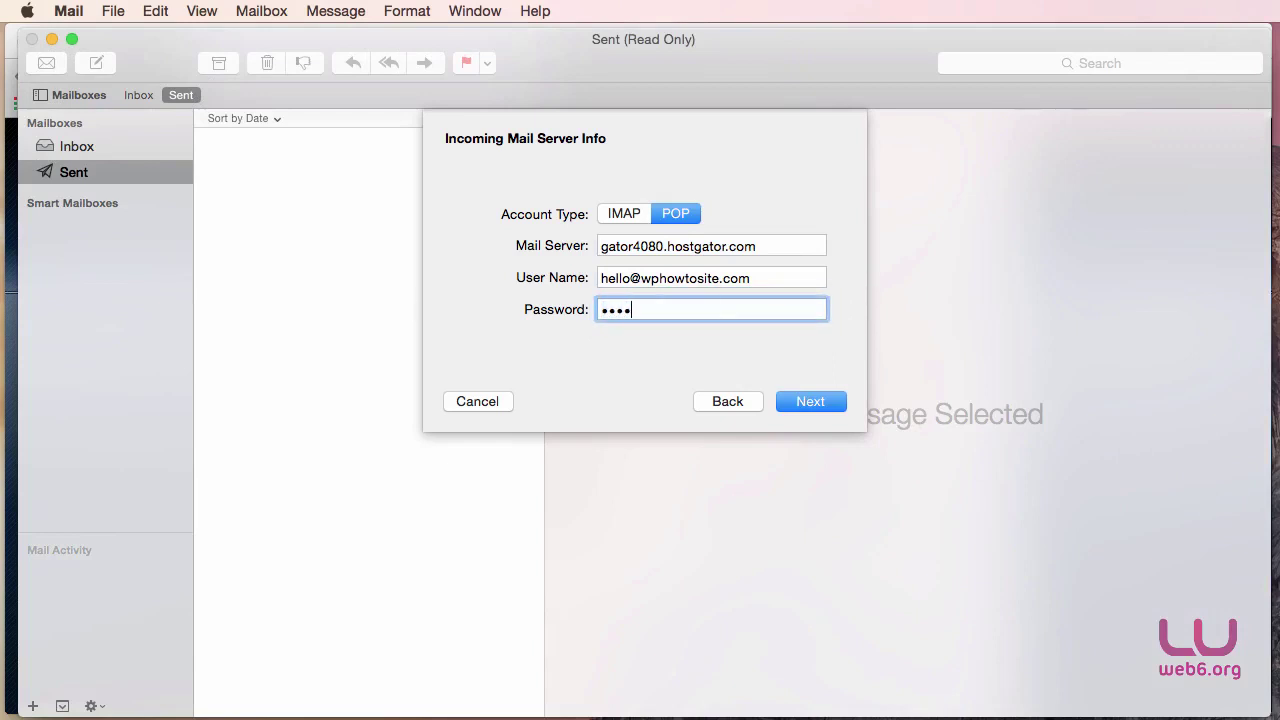
key(BackSpace)
key(BackSpace)
key(BackSpace)
Finish the incoming password, continue, and paste gator4080.hostgator.com as SMTP server.
text(*************)
click(805, 401)
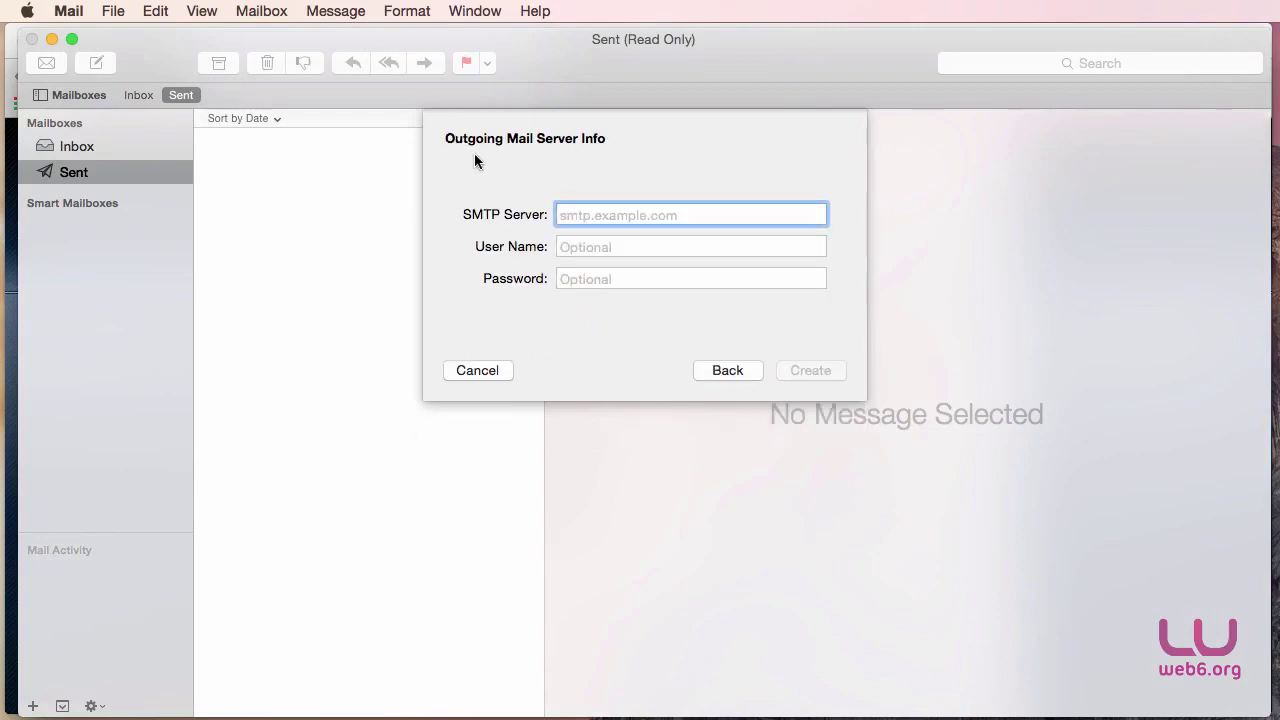
key(super+Tab)
key(super+Tab)
key(super+Tab)
key(super+Tab)
key(super+Tab)
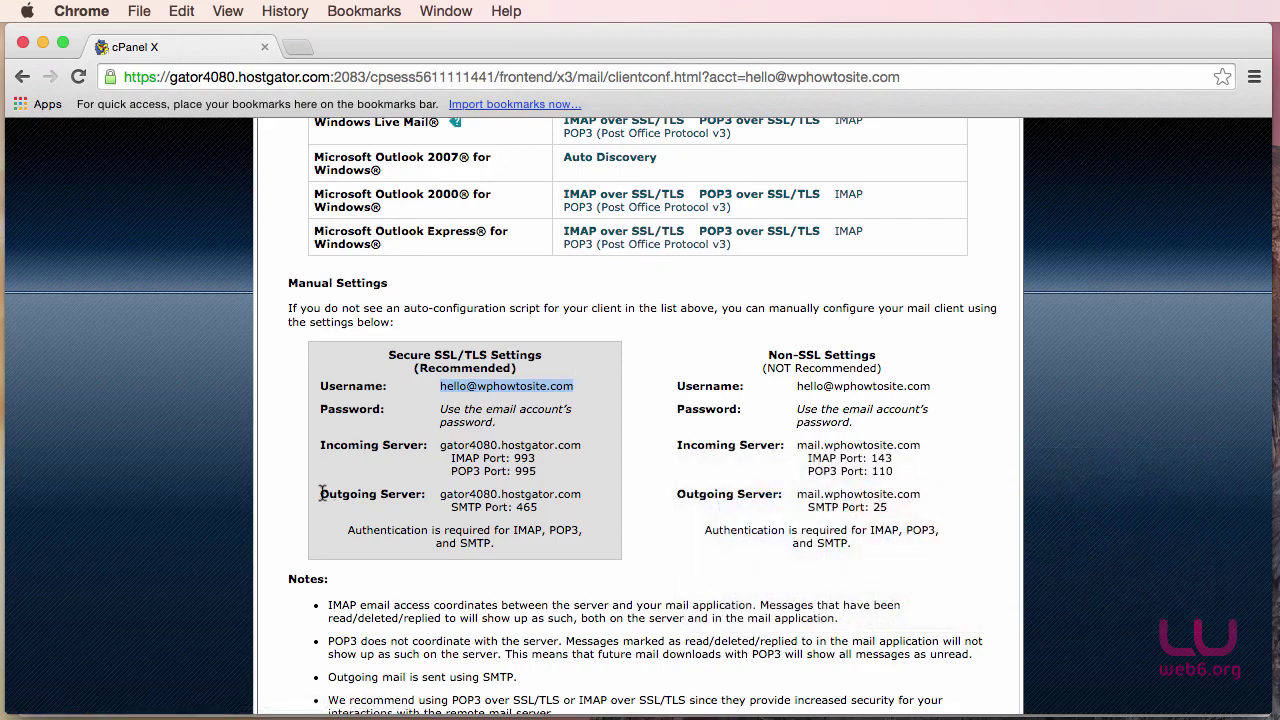
drag(322, 492, 577, 488)
click(443, 494)
right_click(576, 490)
click(590, 499)
key(super+Tab)
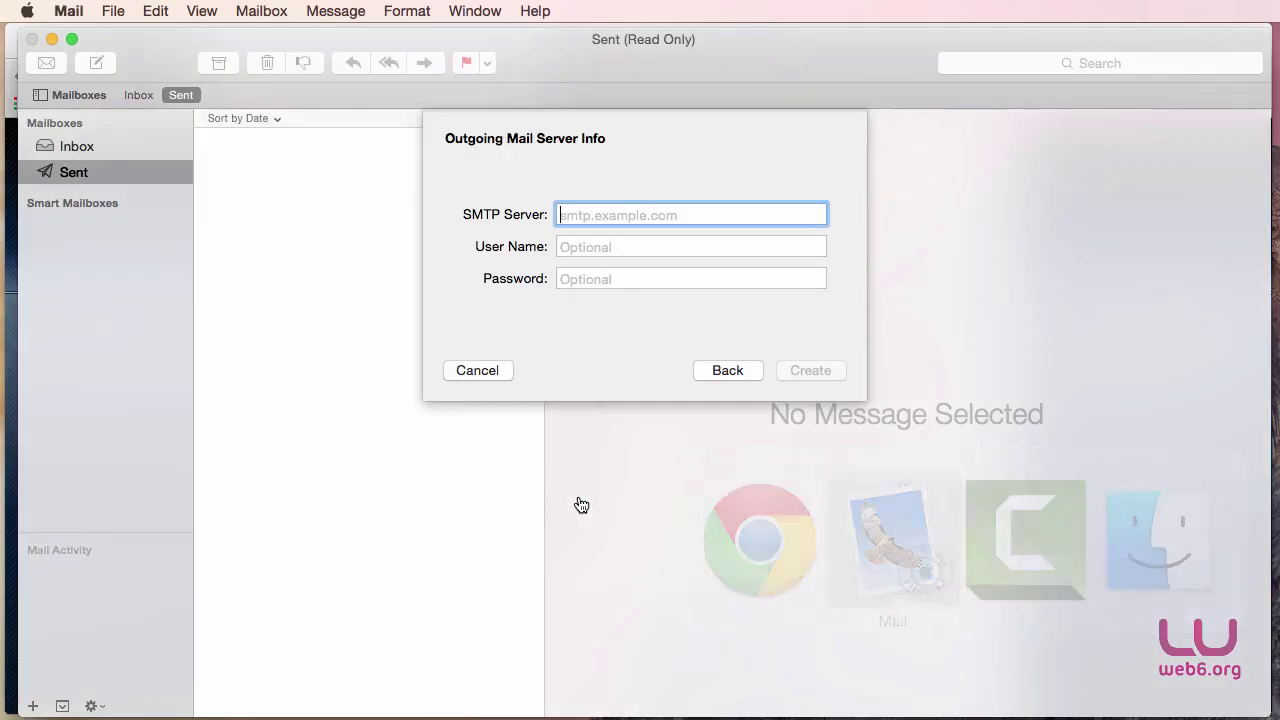
key(super+v)
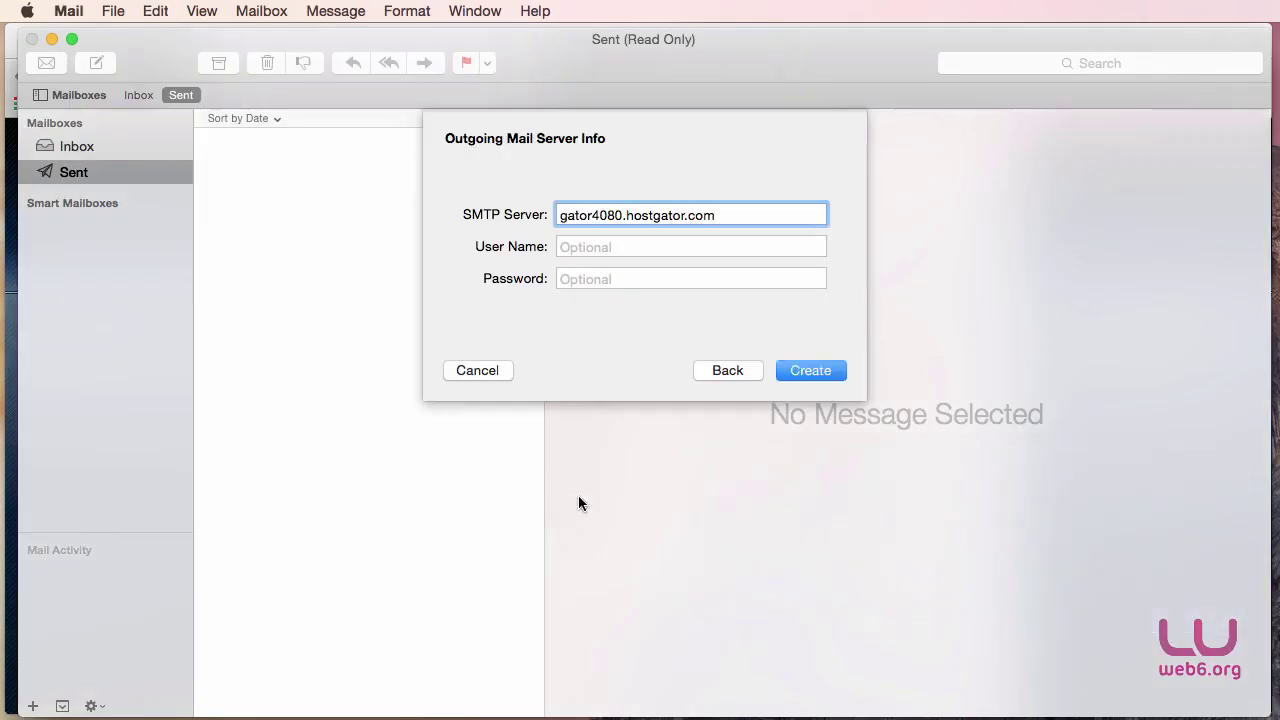
Fill the outgoing user name from cPanel and the account password.
key(super+Tab)
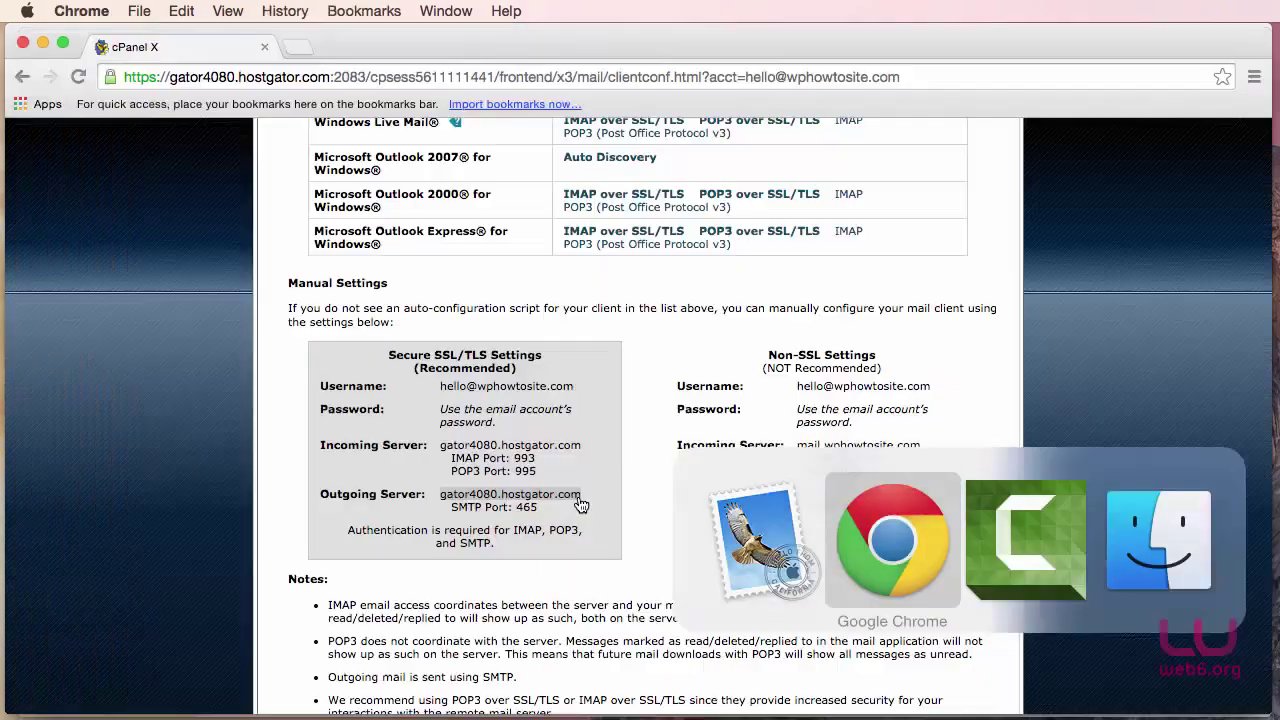
drag(440, 388, 580, 388)
right_click(558, 388)
click(596, 396)
key(super+Tab)
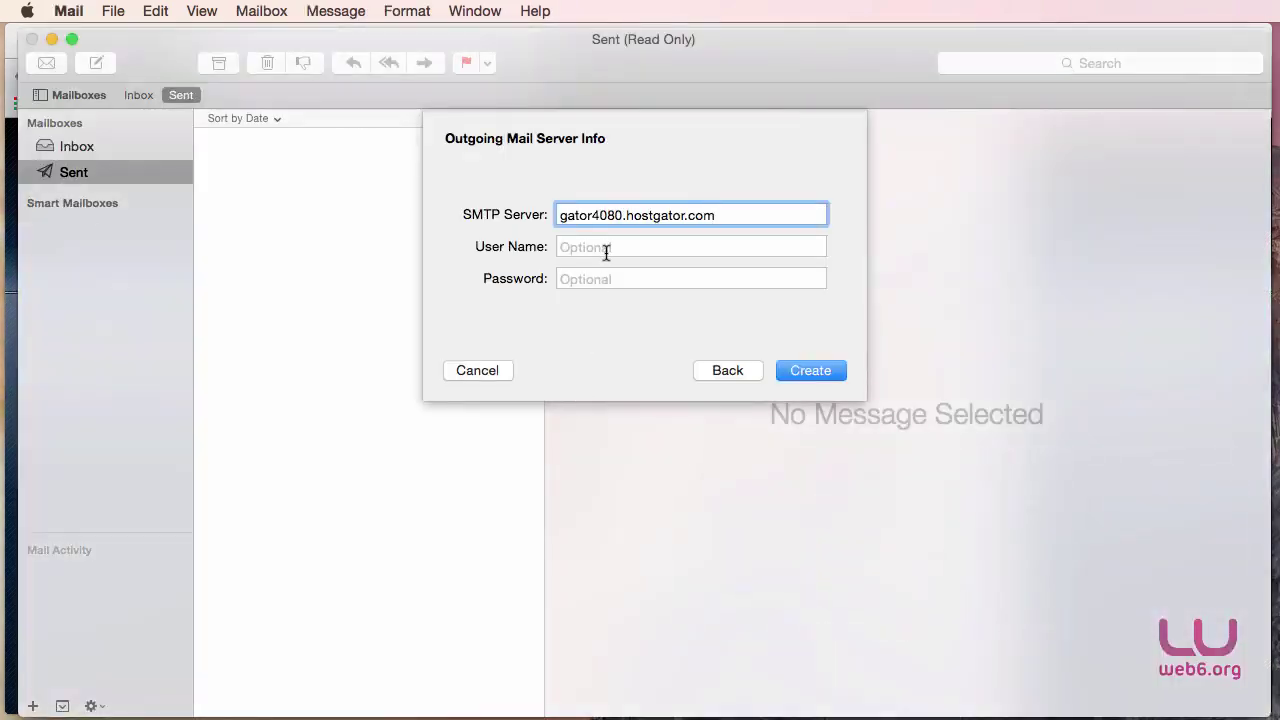
click(605, 252)
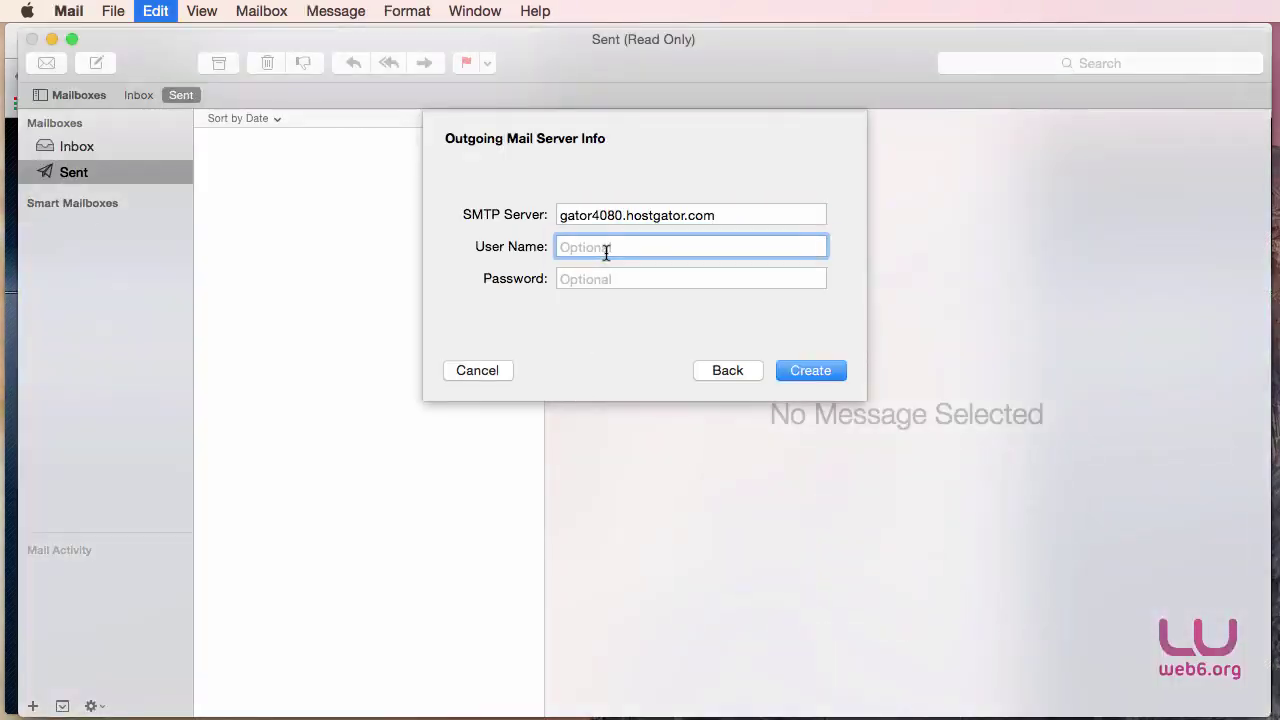
key(super+v)
click(606, 278)
text(••••••••••••••)
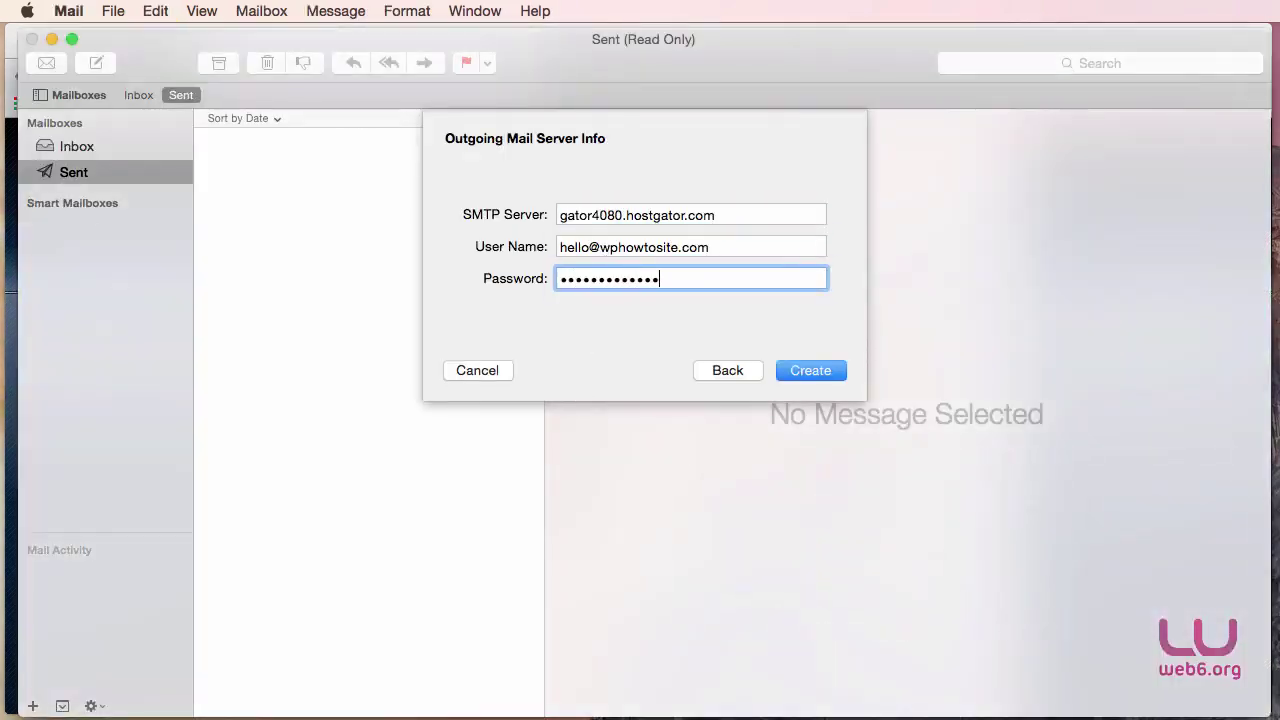
Review the SMTP server and user name fields, then create the account.
click(725, 251)
click(579, 220)
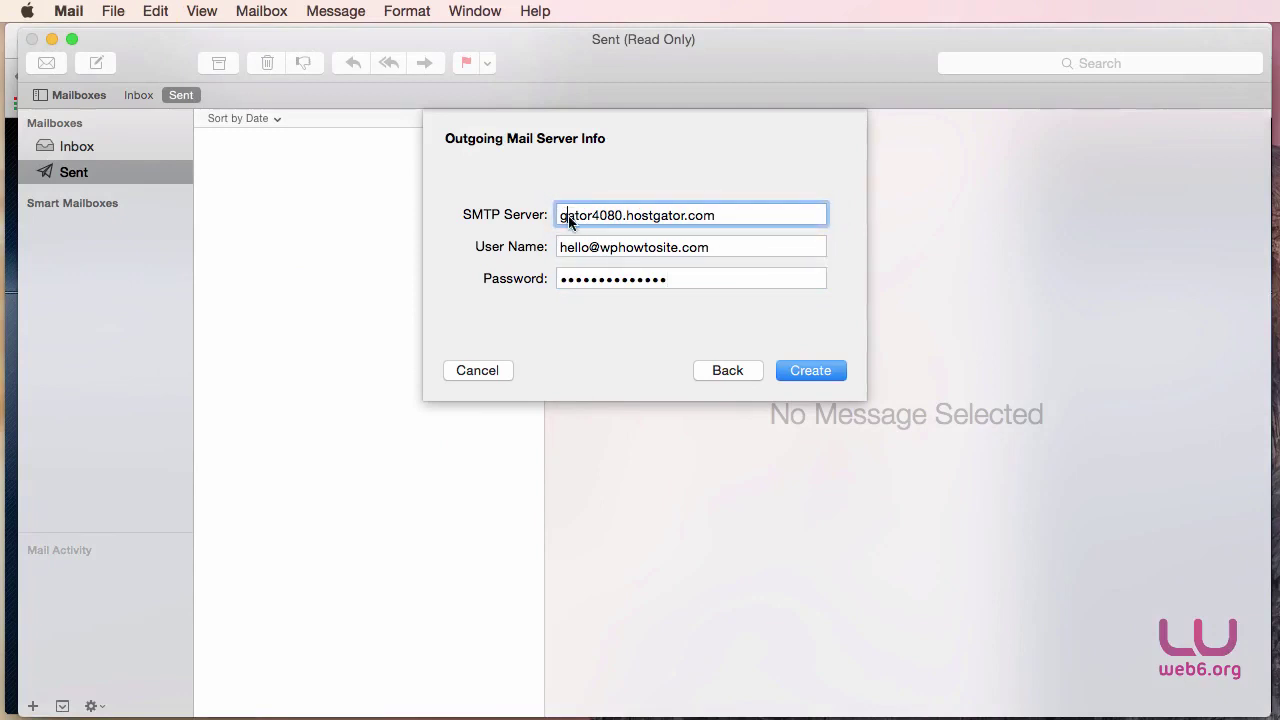
click(576, 246)
click(690, 282)
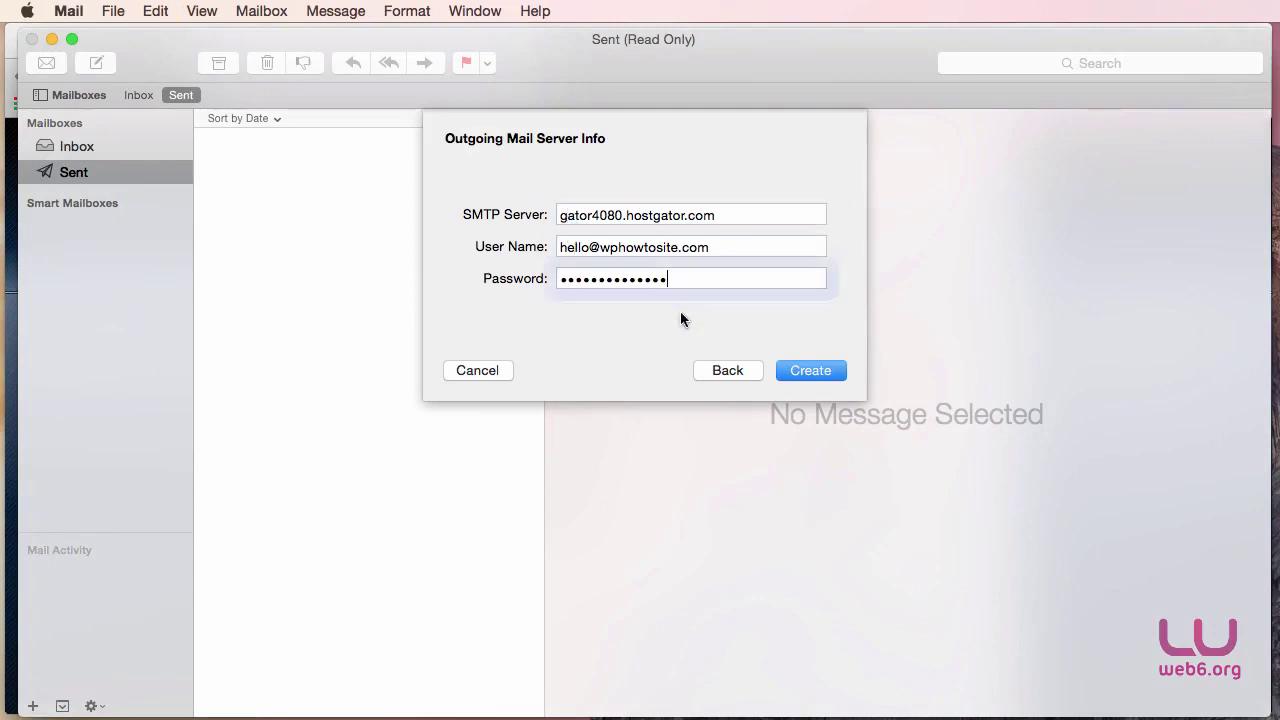
click(797, 372)
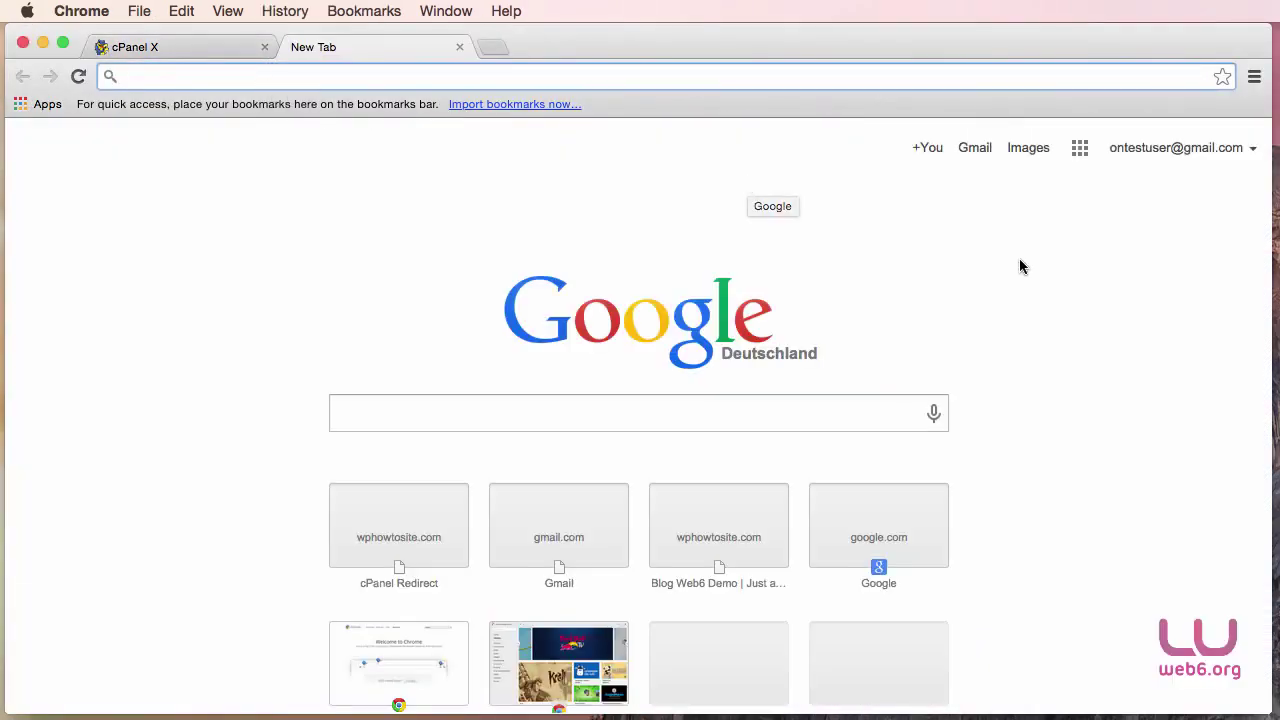
click(975, 148)
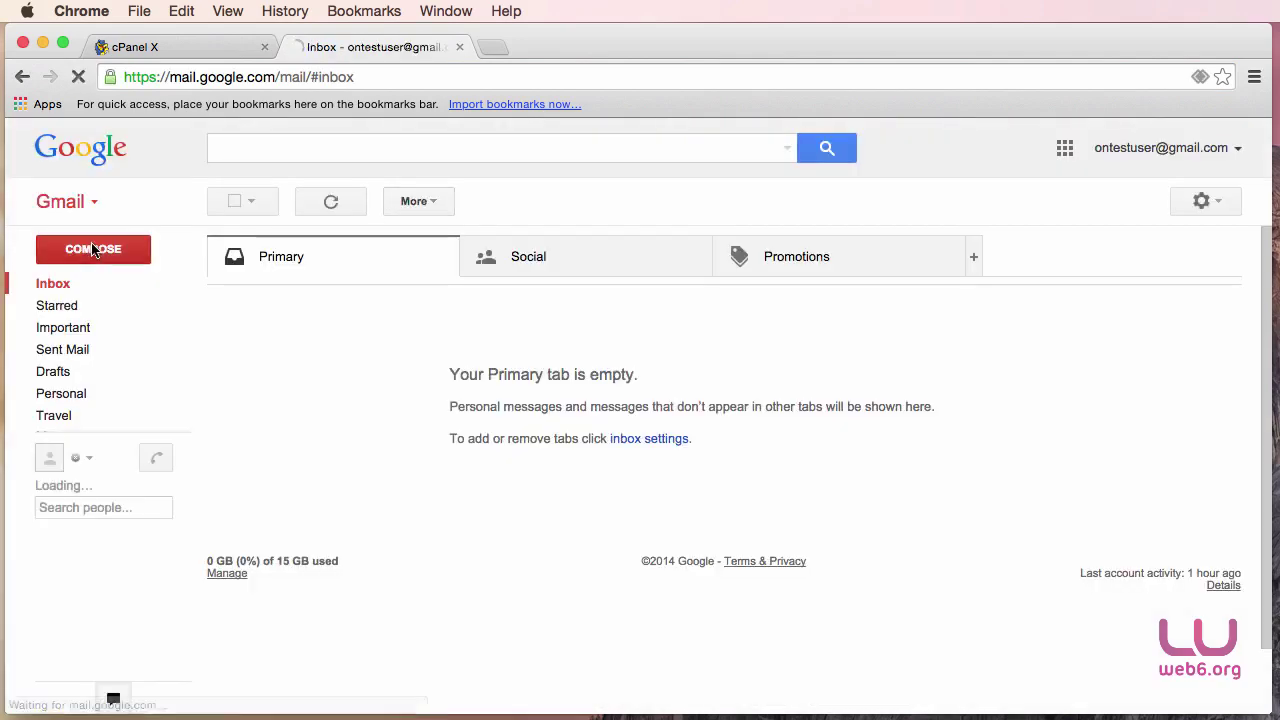
click(92, 250)
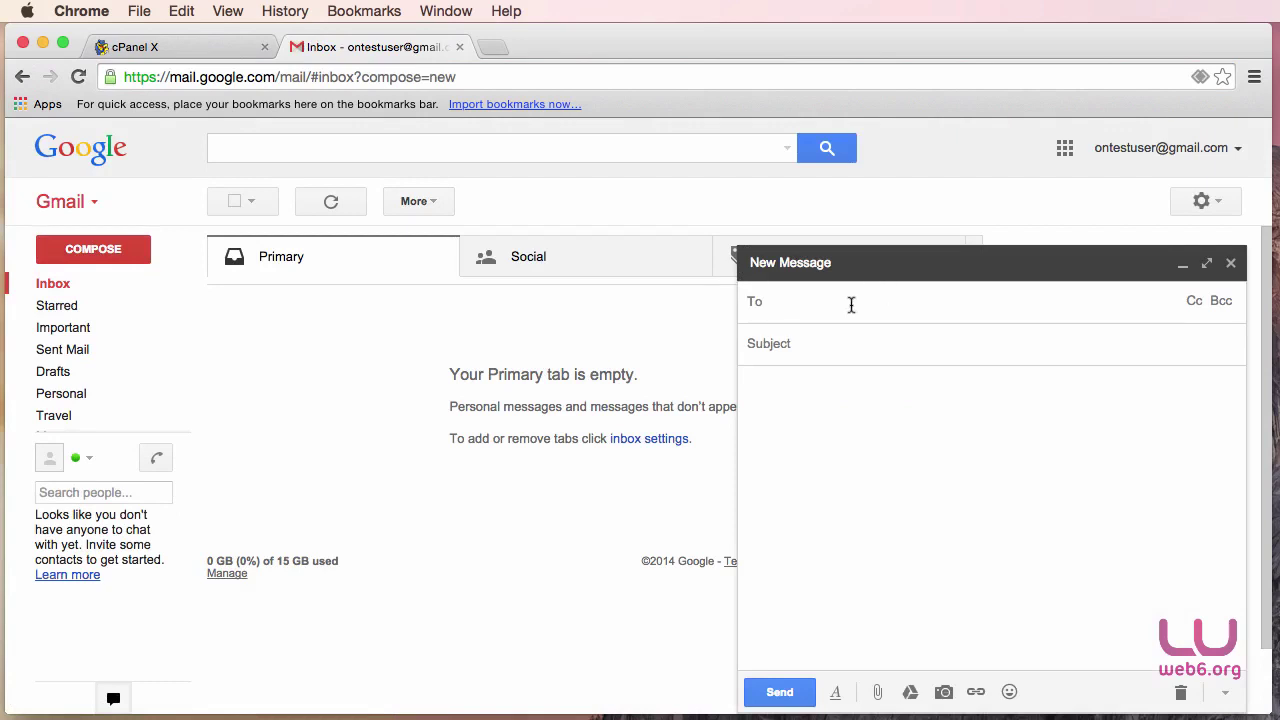
click(849, 343)
text(Test 1)
key(Tab)
text(Test 1)
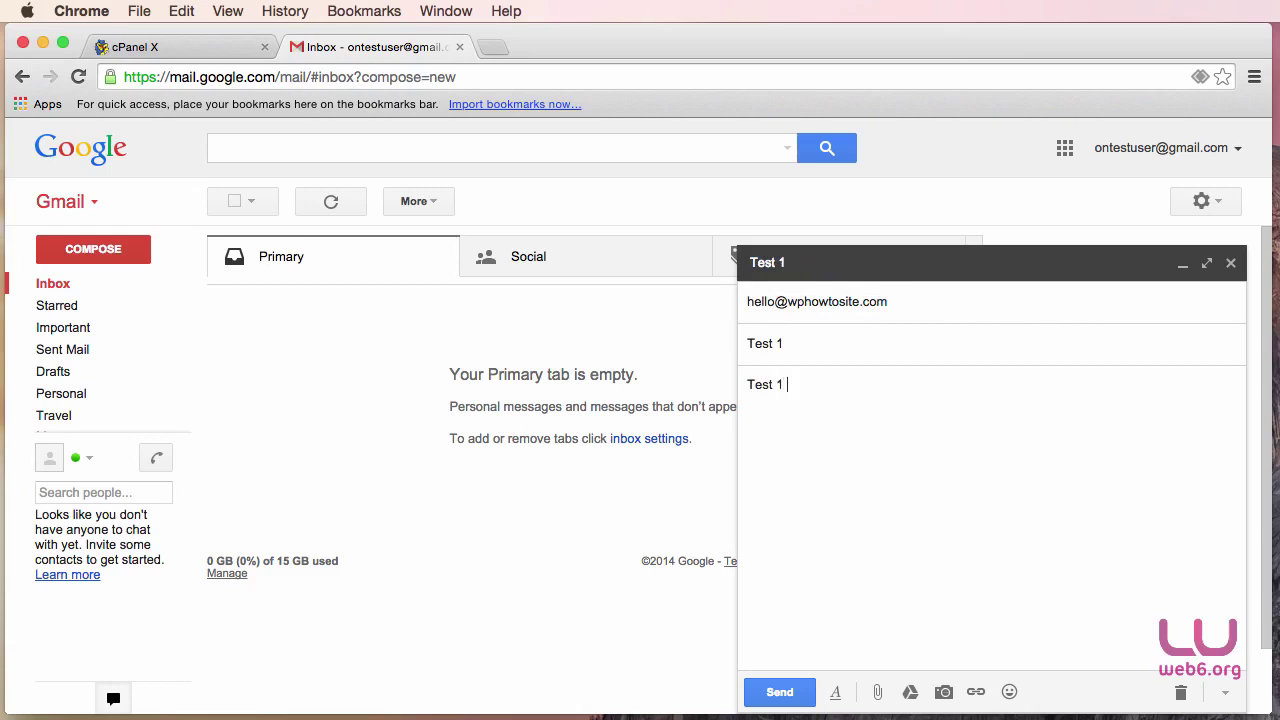
text( content)
click(780, 692)
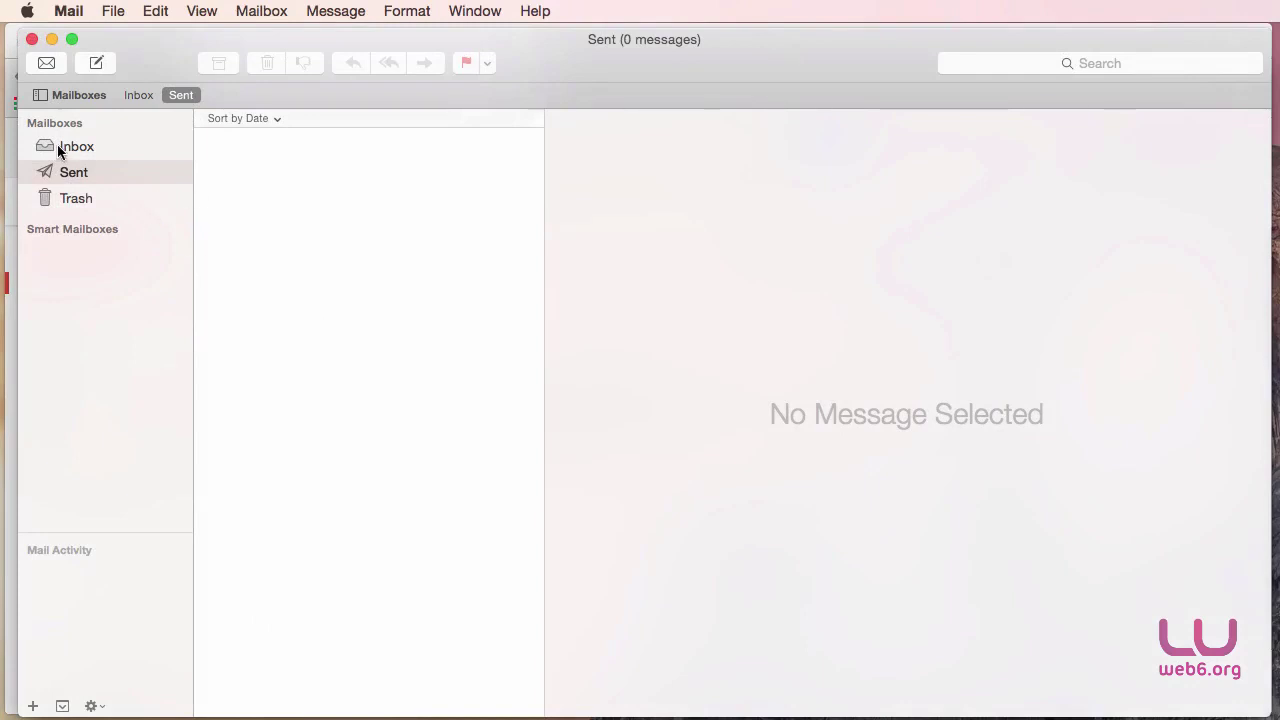
Get new mail for the new POP account from the Inbox's context menu.
click(60, 146)
right_click(73, 148)
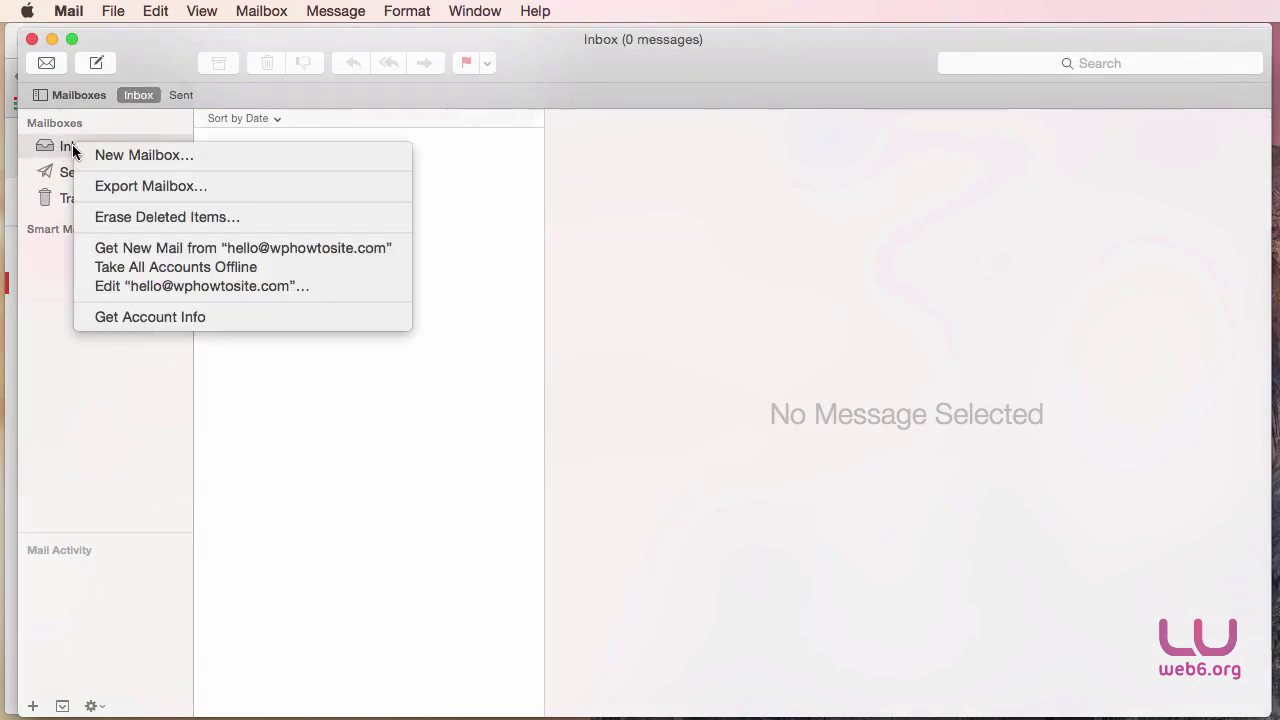
click(178, 249)
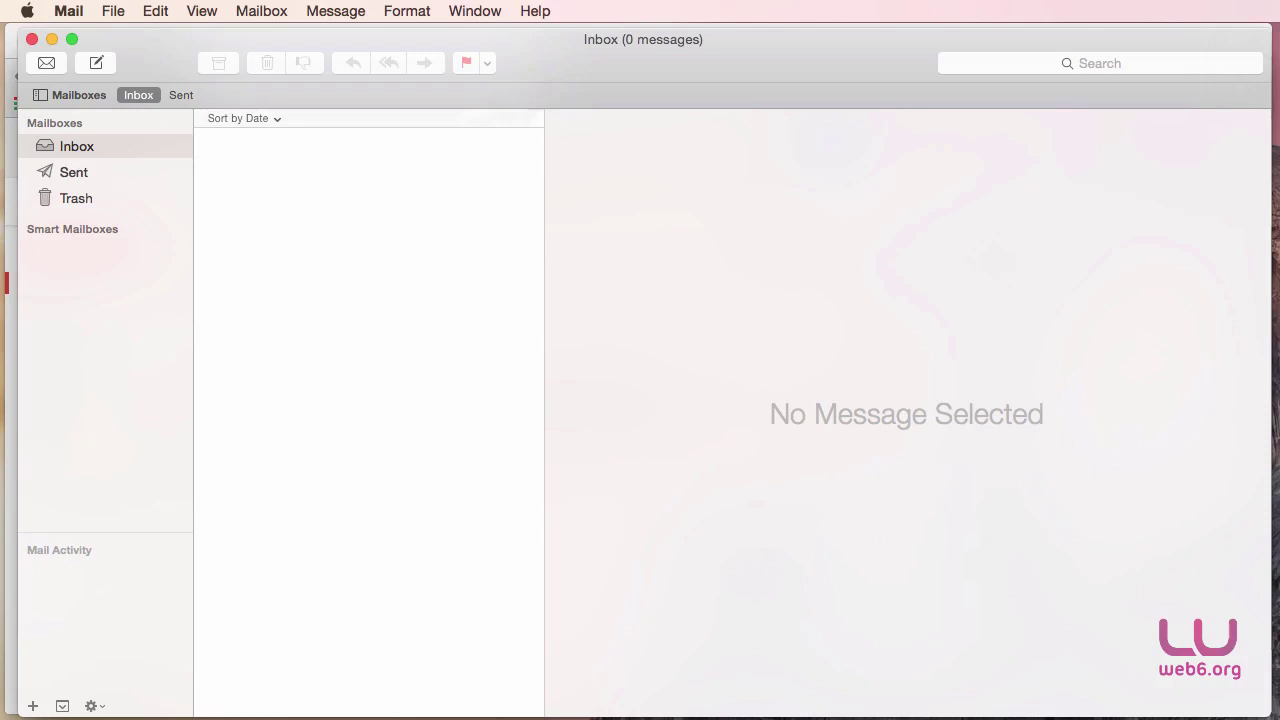
Quit Mail and move its window down so Gmail shows behind it.
click(69, 14)
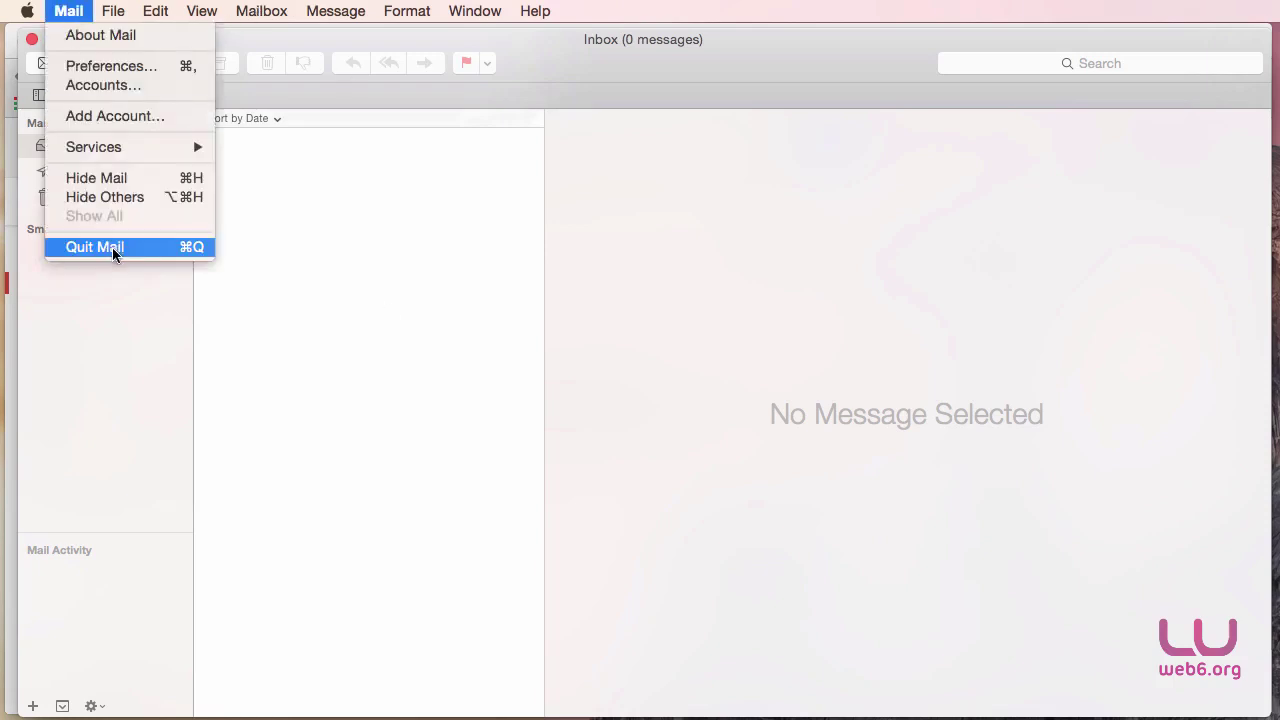
click(113, 250)
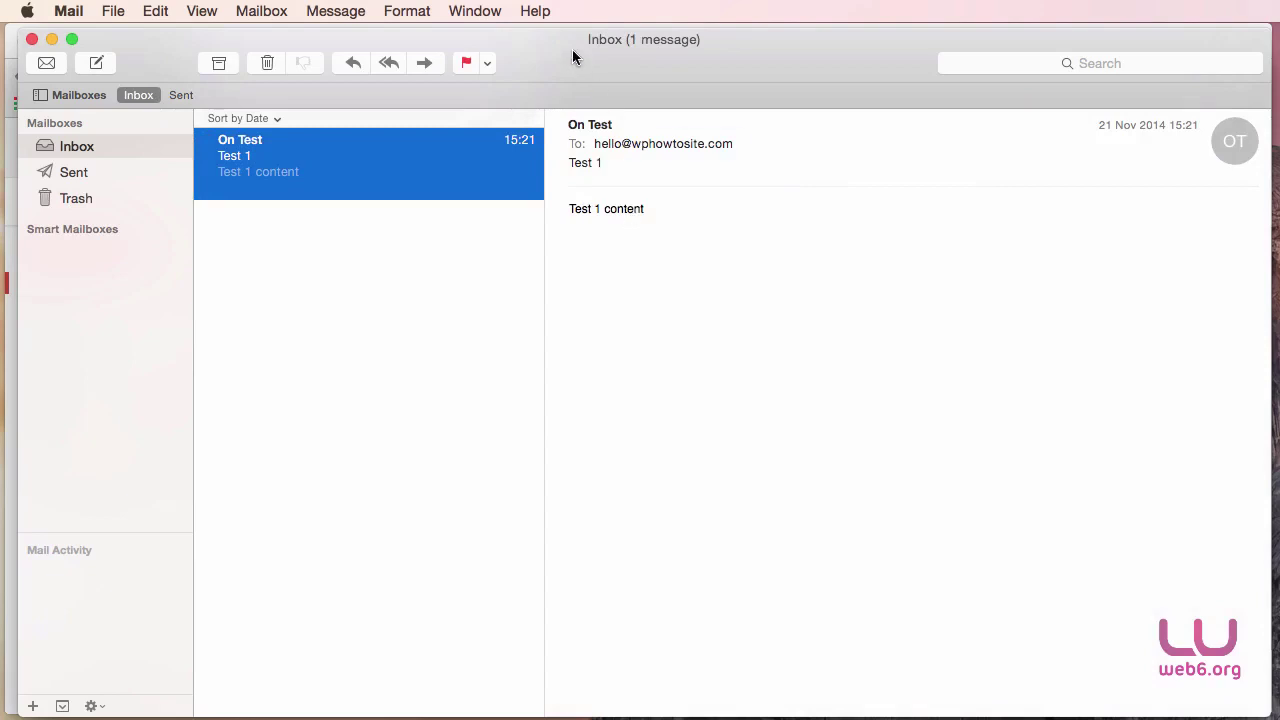
drag(571, 49, 594, 351)
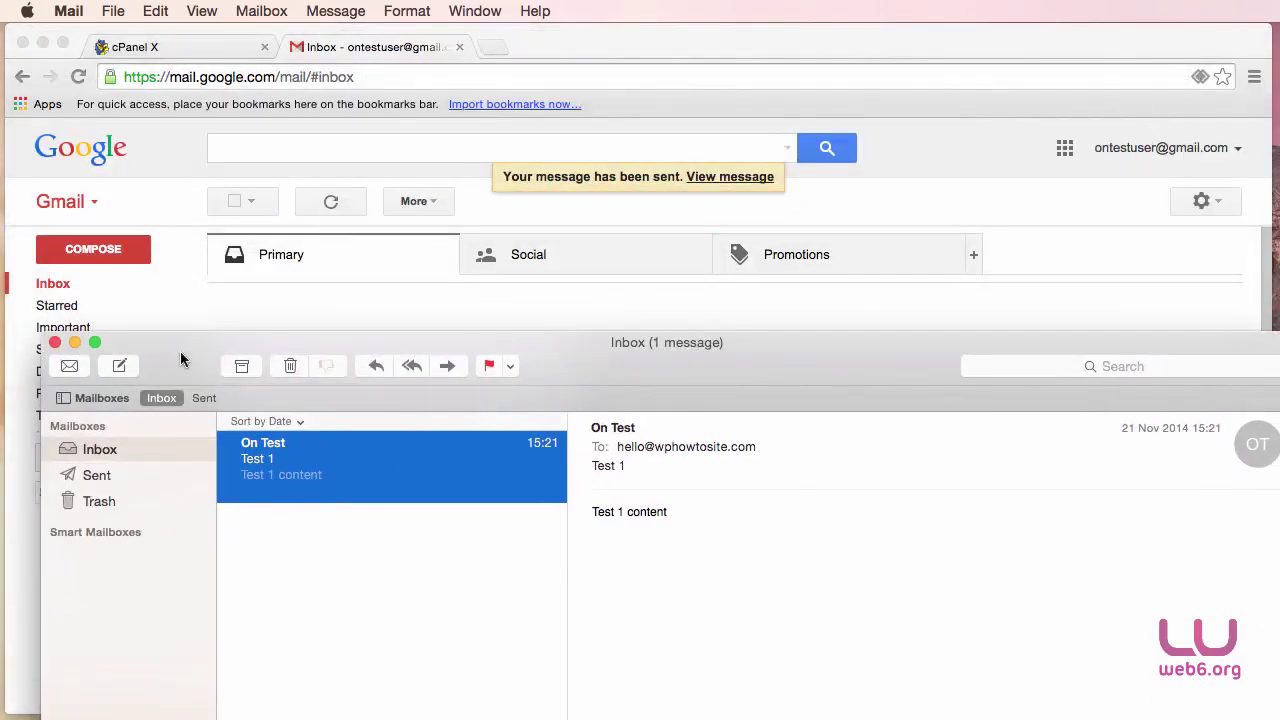
Start a new message to the Gmail test address with subject 'Reply 1'.
drag(191, 354, 247, 141)
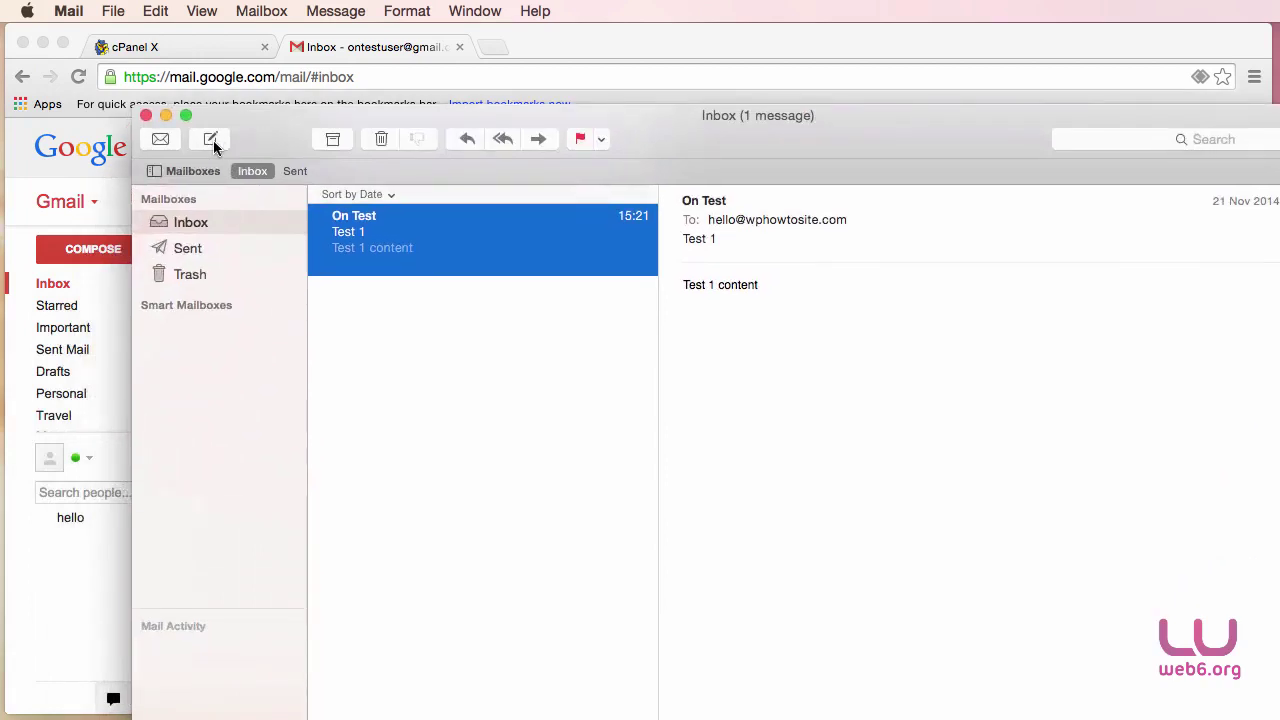
click(211, 139)
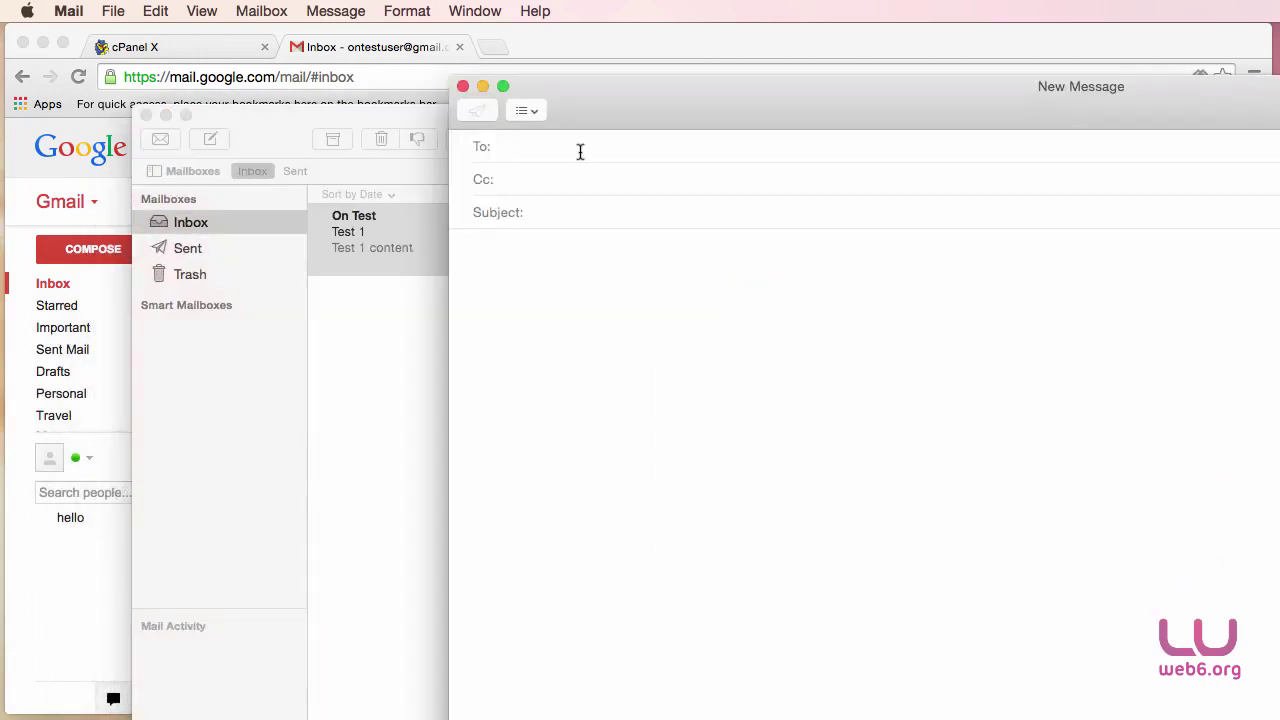
drag(634, 109, 474, 149)
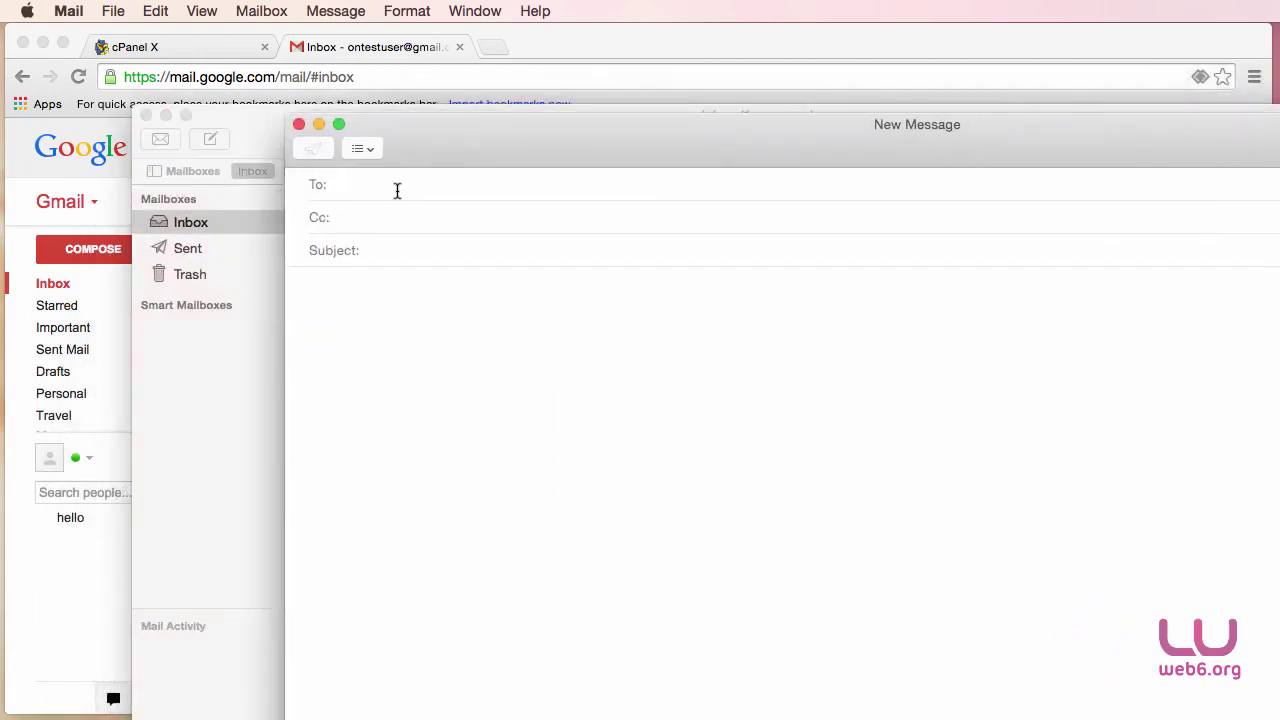
text(ontent)
key(BackSpace)
key(BackSpace)
text(st)
click(522, 198)
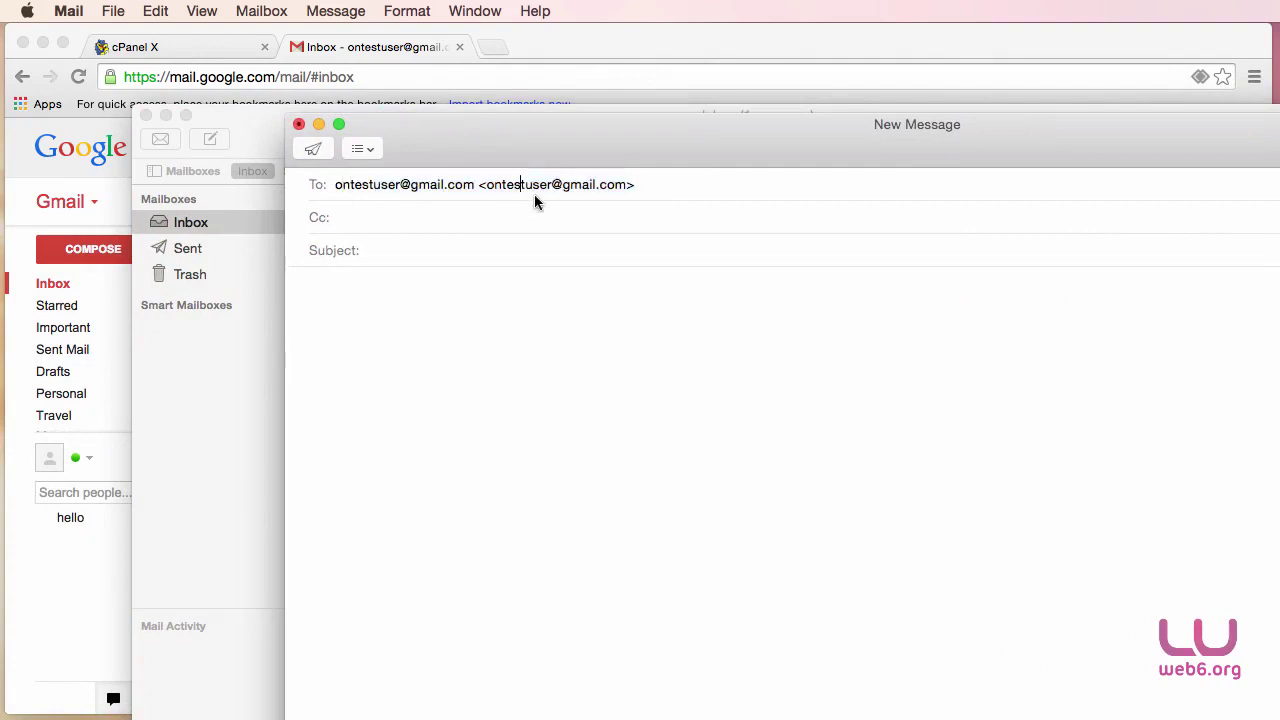
click(408, 250)
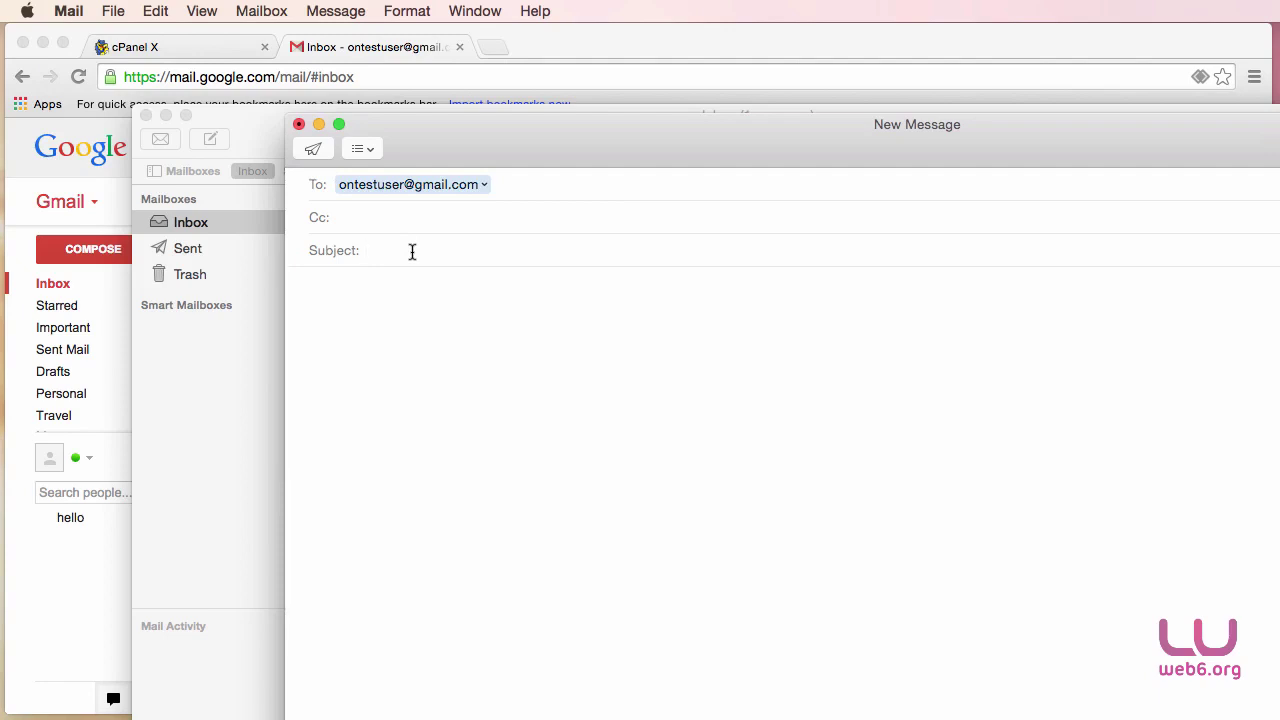
text(Reply 1)
key(super+a)
Write 'I received the email', send it, and open it in the Sent mailbox.
click(309, 289)
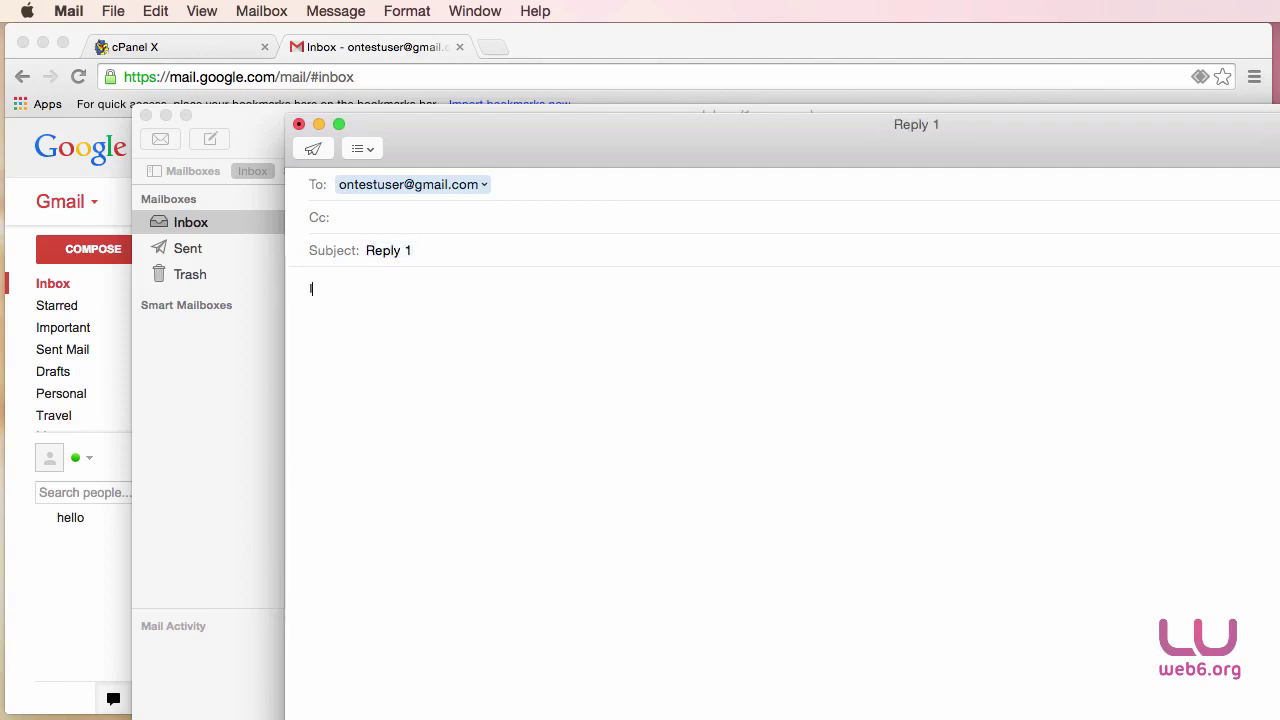
text(I received the em)
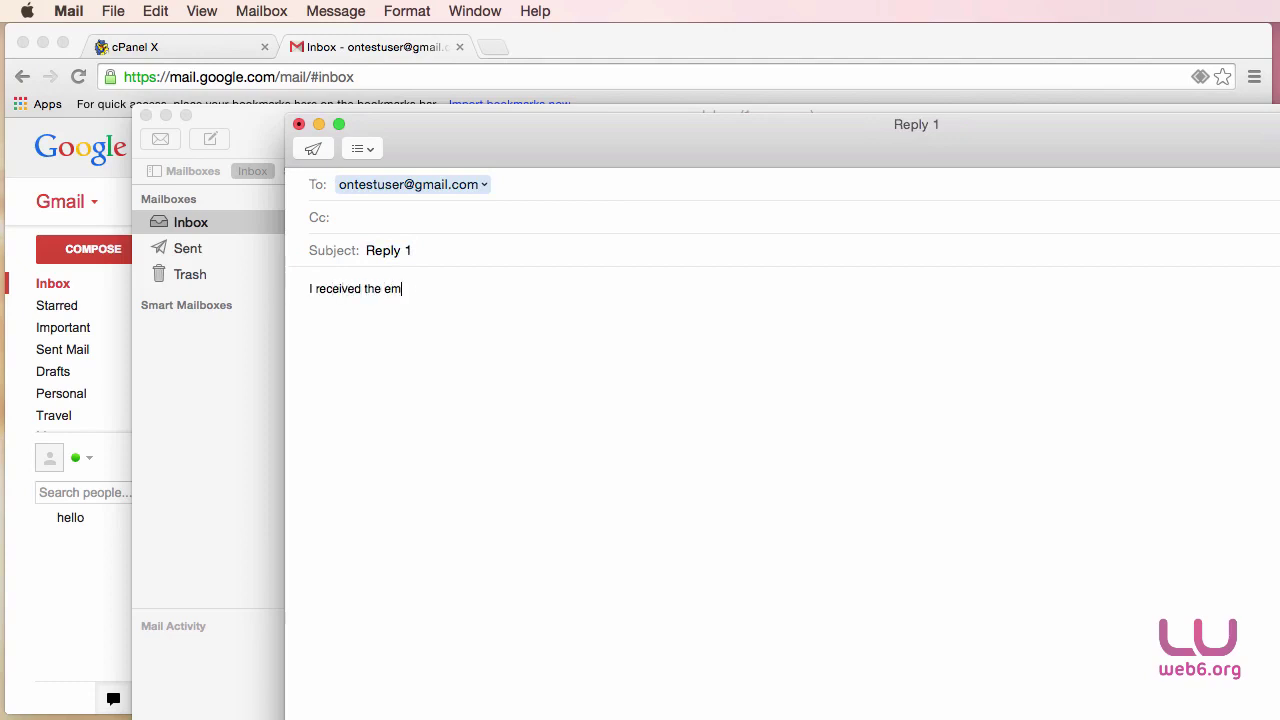
text(ail.)
click(313, 149)
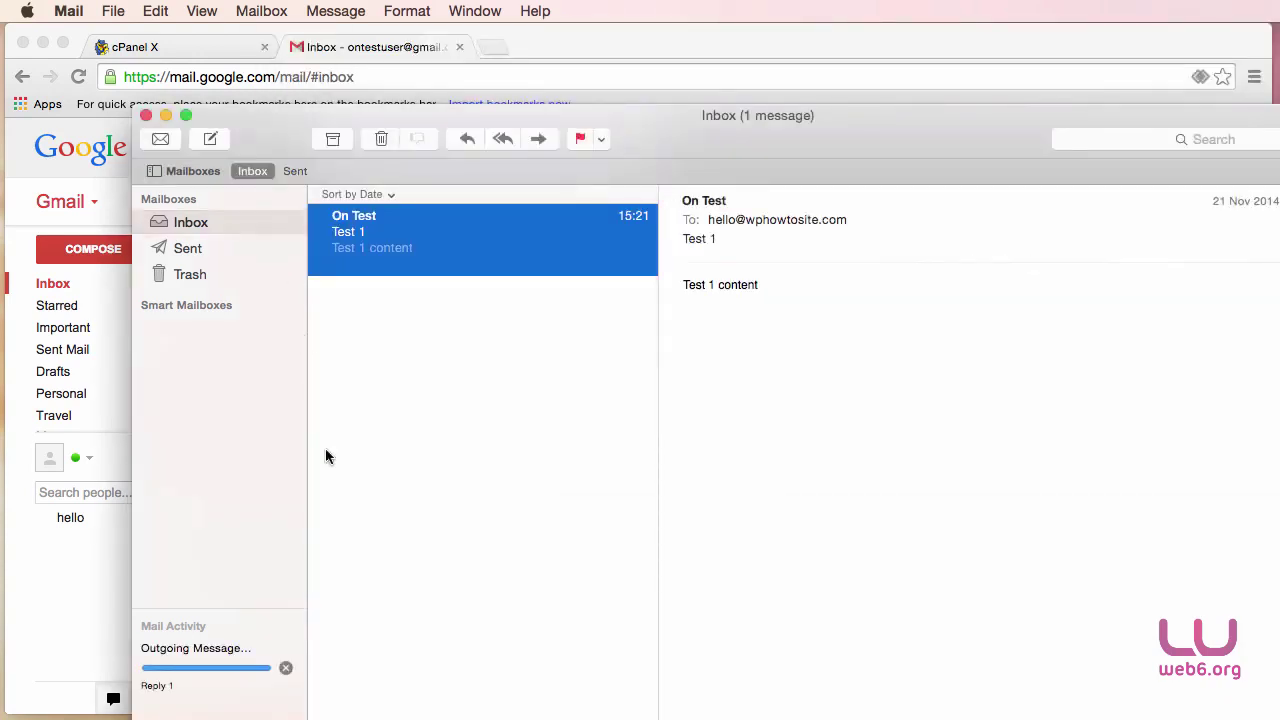
click(187, 250)
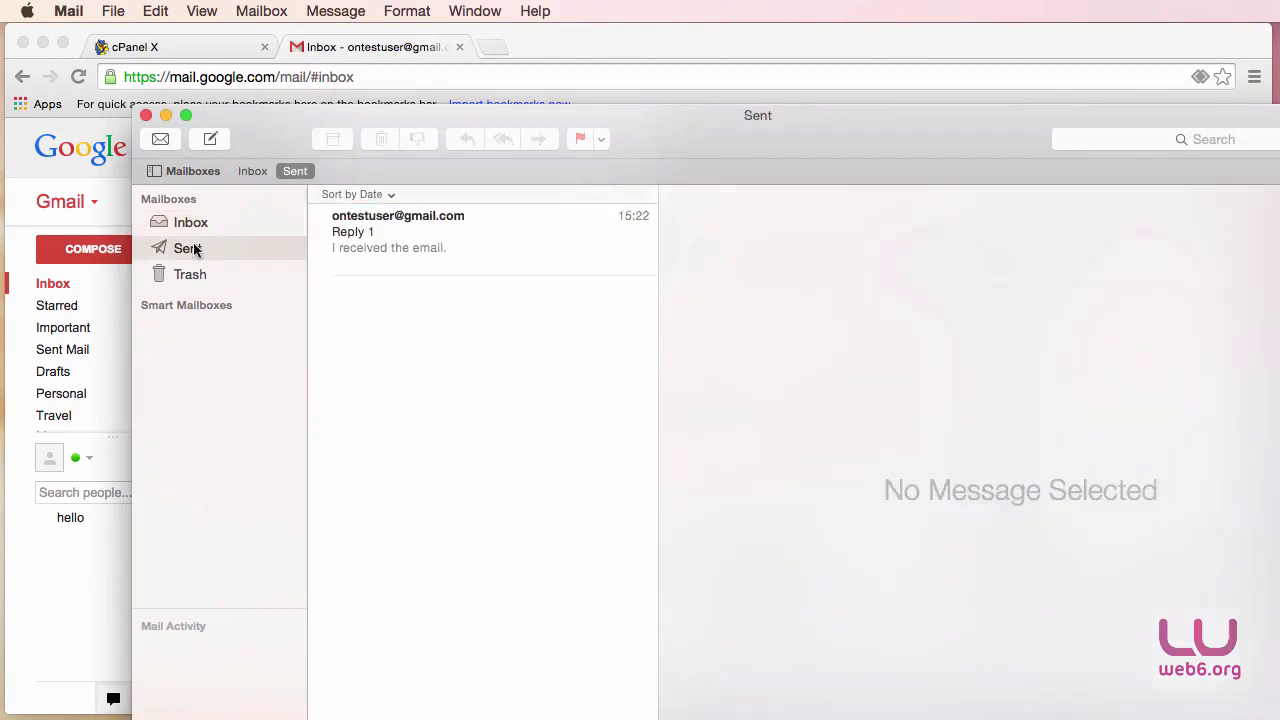
click(488, 240)
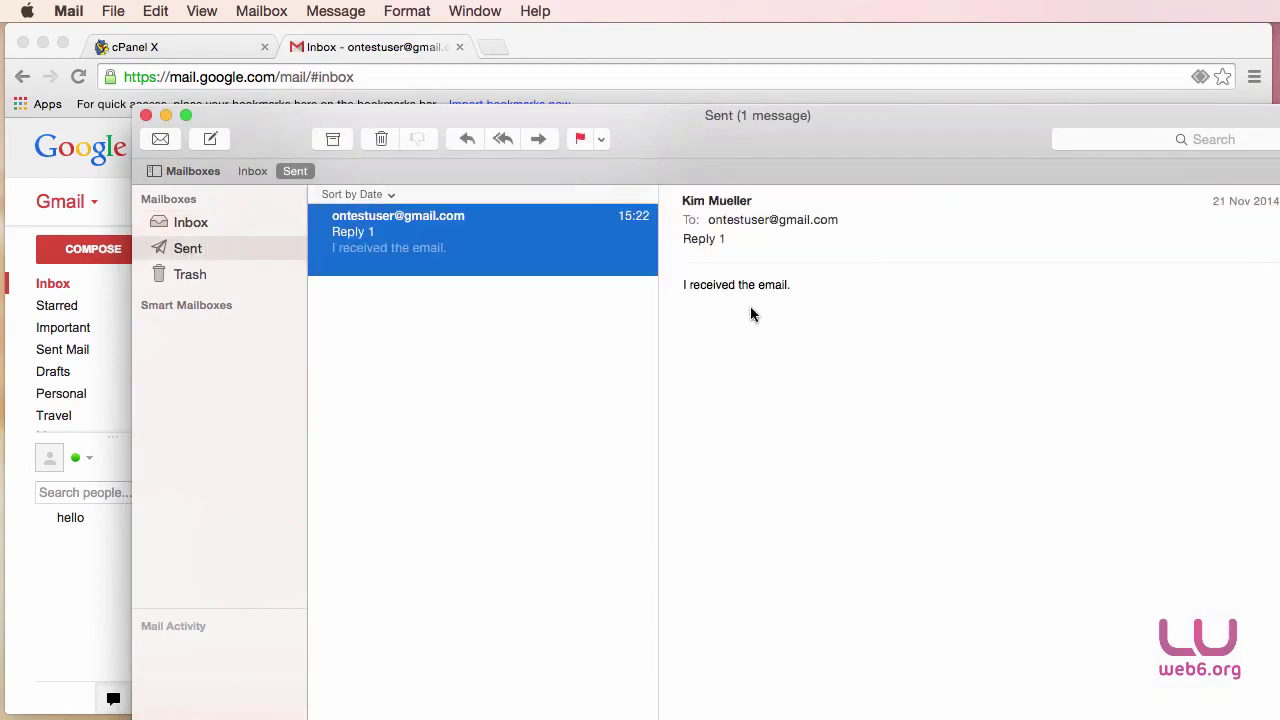
Open 'Reply 1' in Gmail and highlight its sender address showing mailed-by wphowtosite.com.
click(166, 115)
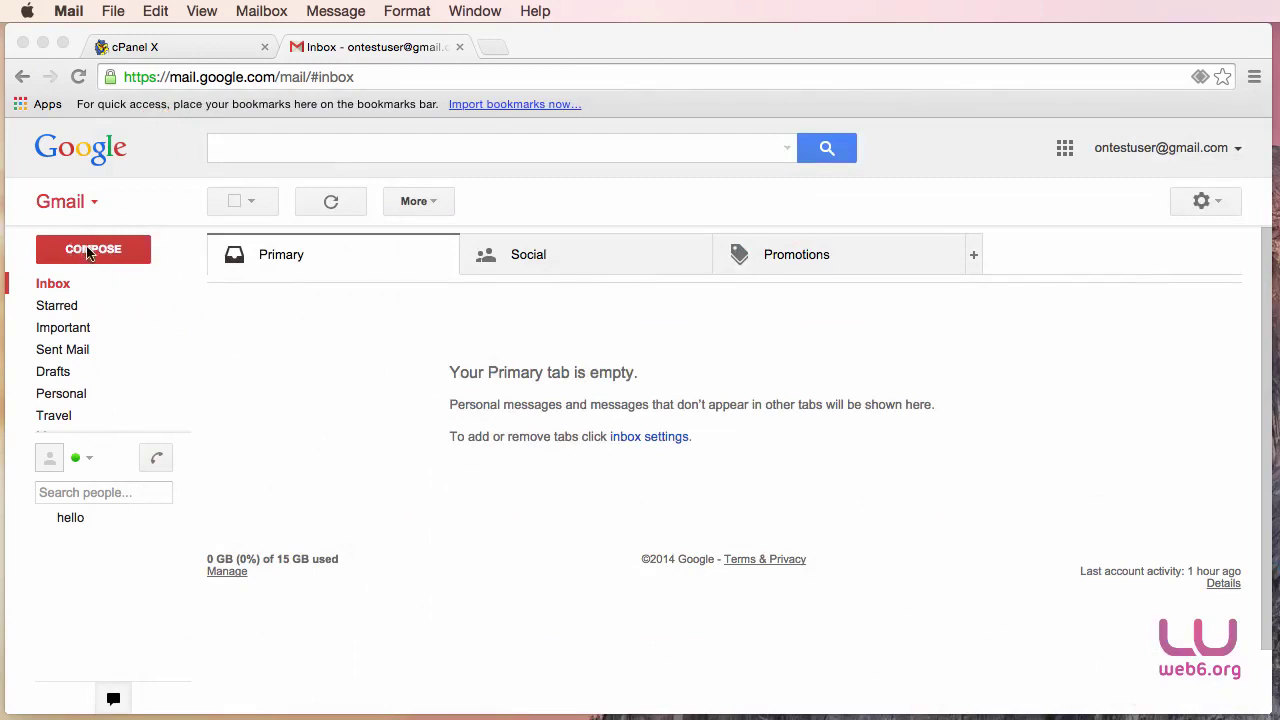
click(52, 285)
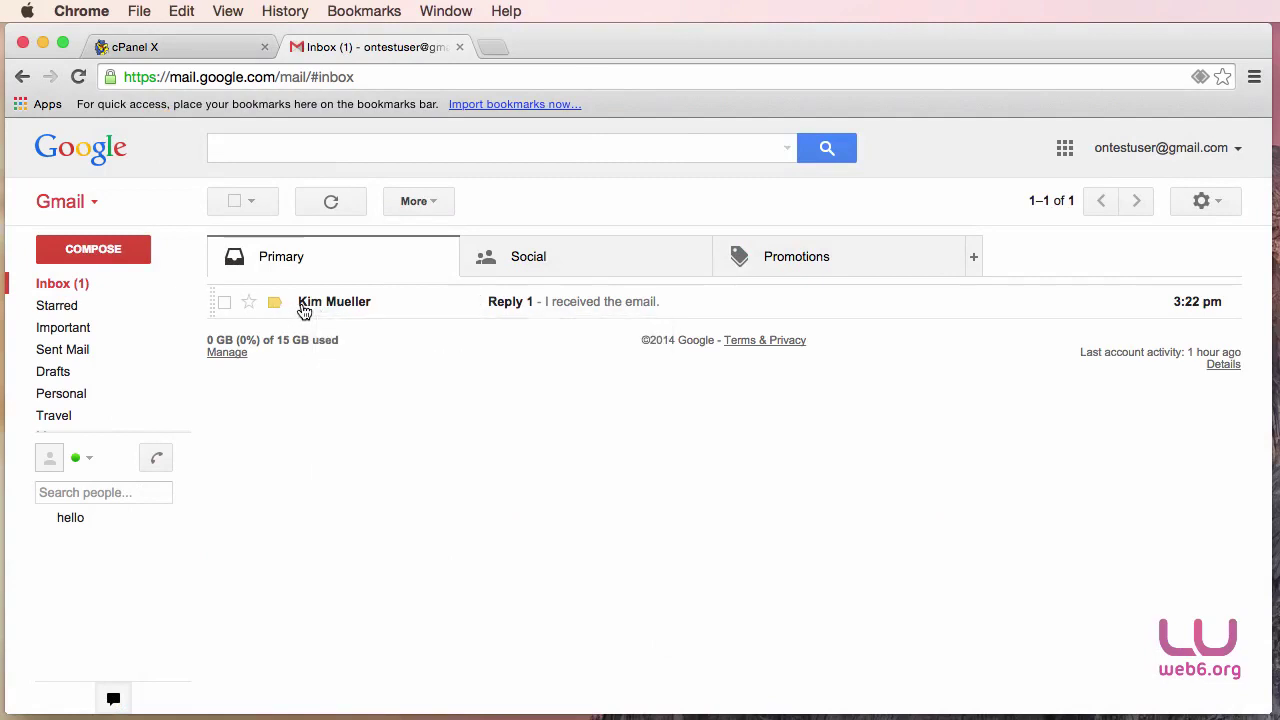
click(337, 308)
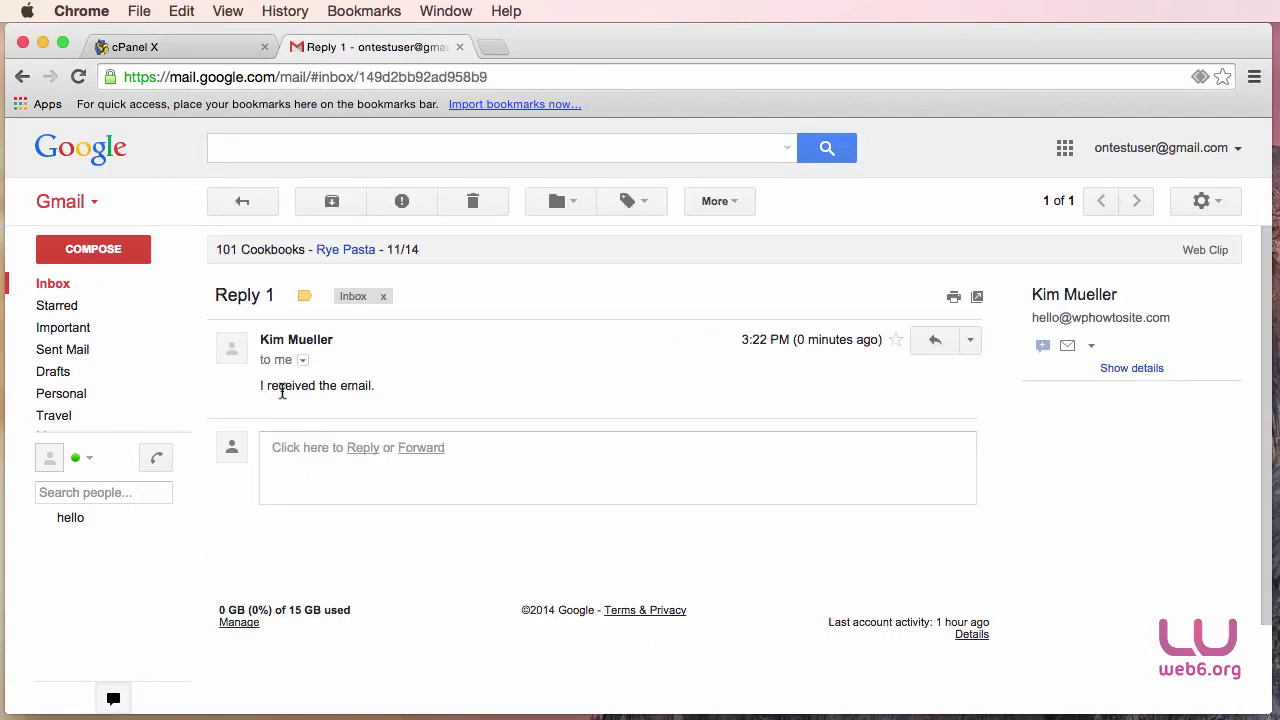
click(303, 361)
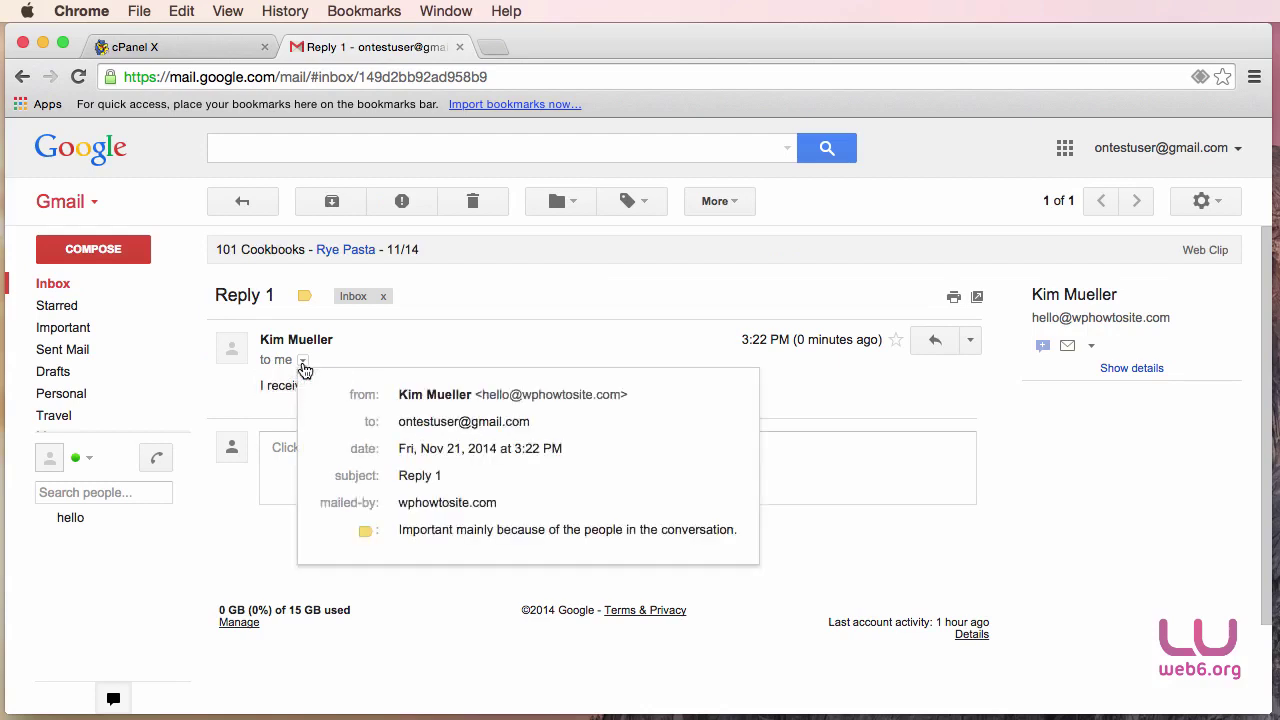
drag(481, 395, 619, 395)
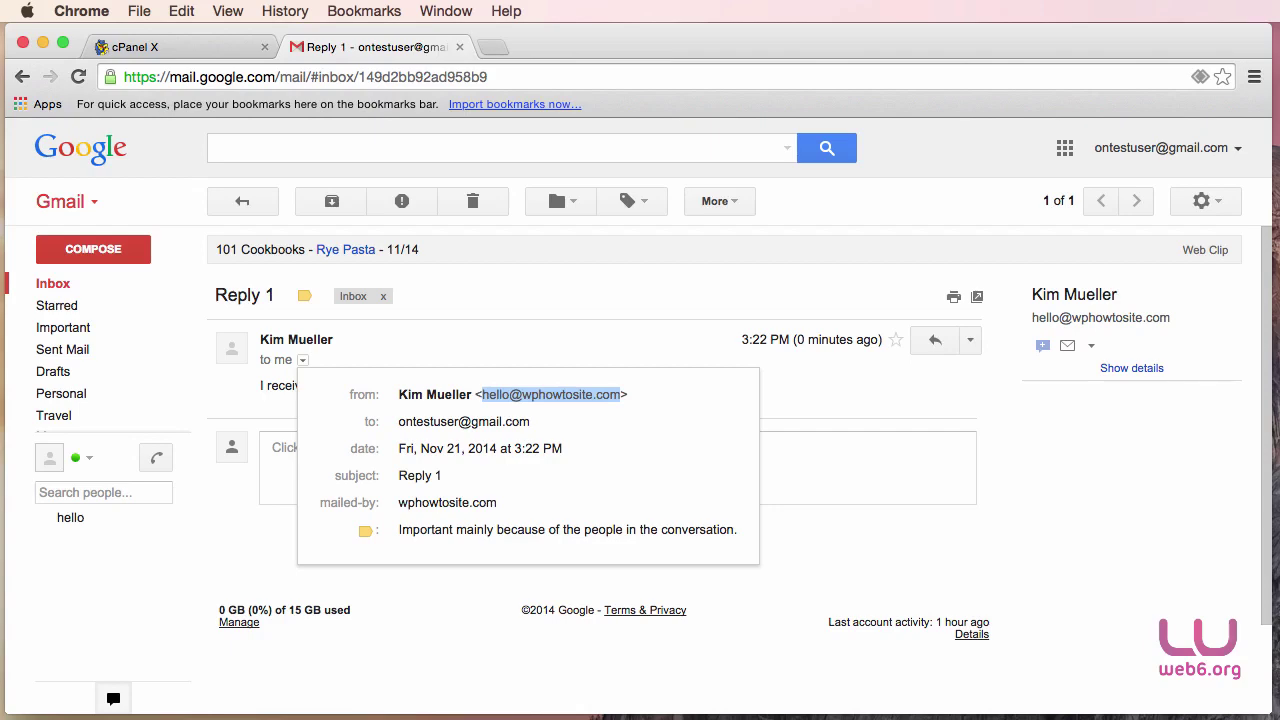
Switch back to Mail and shift its window up and left over Gmail.
key(super+Tab)
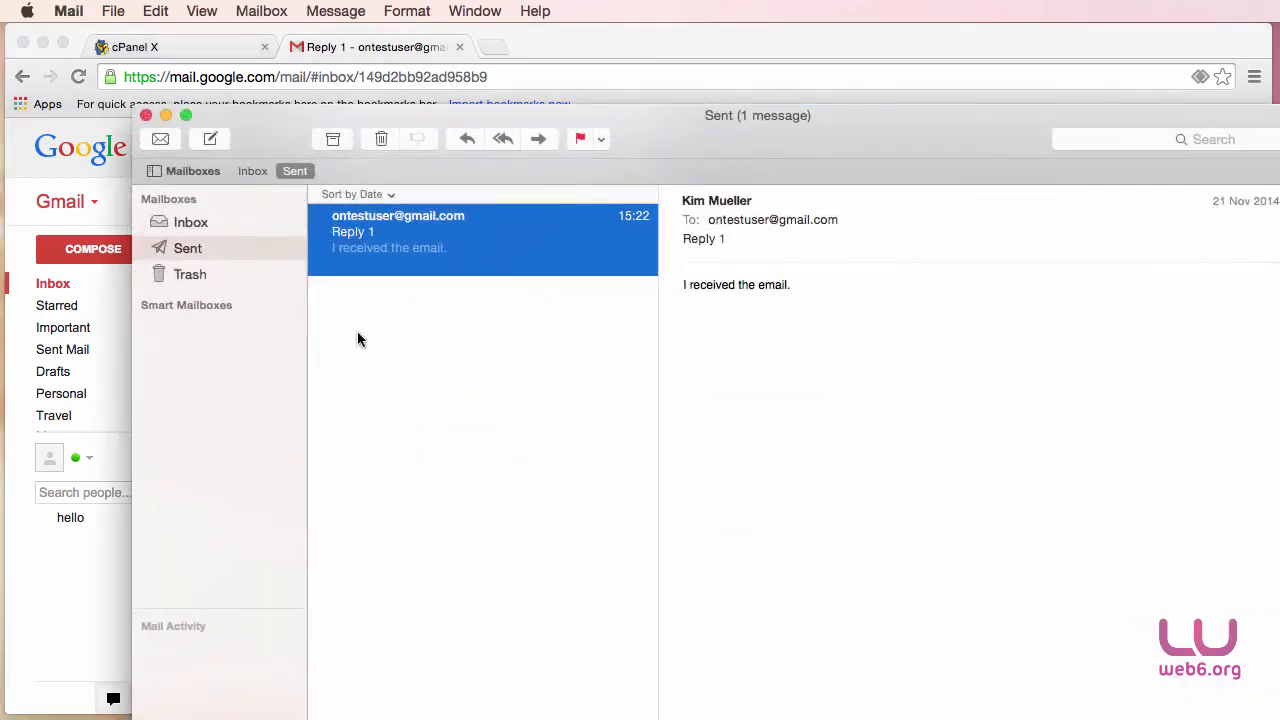
drag(681, 135, 607, 74)
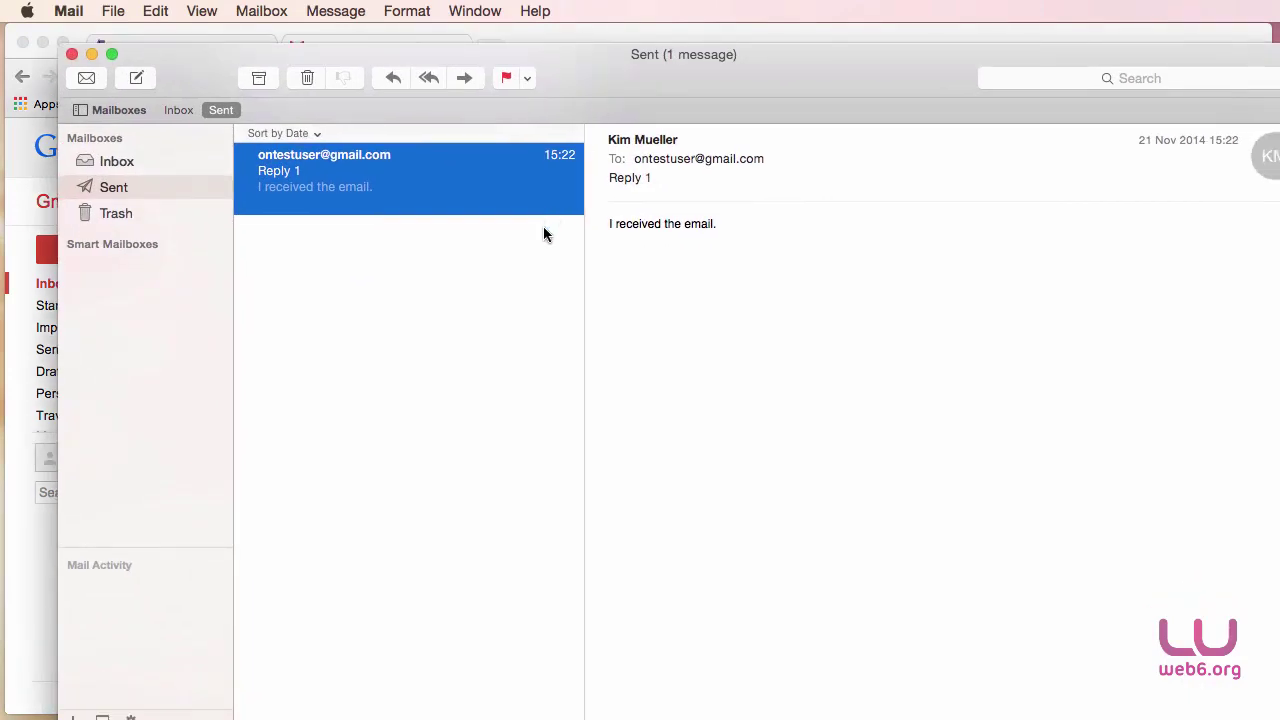